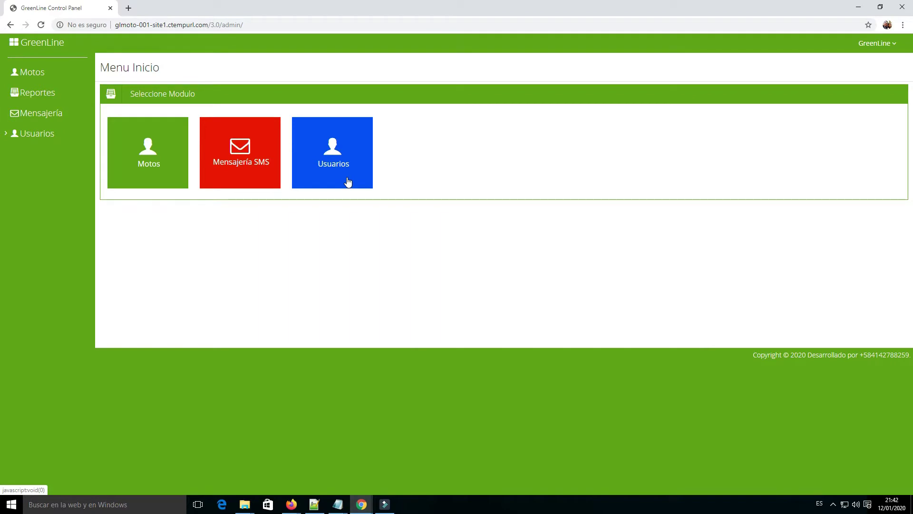
Go from the Usuarios module to the Administrar Usuarios list of six users
left_click(348, 182)
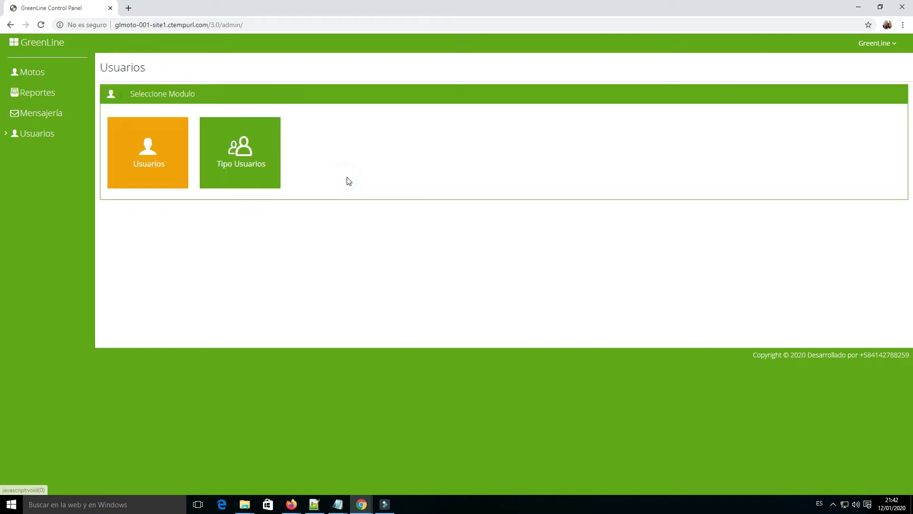
left_click(145, 172)
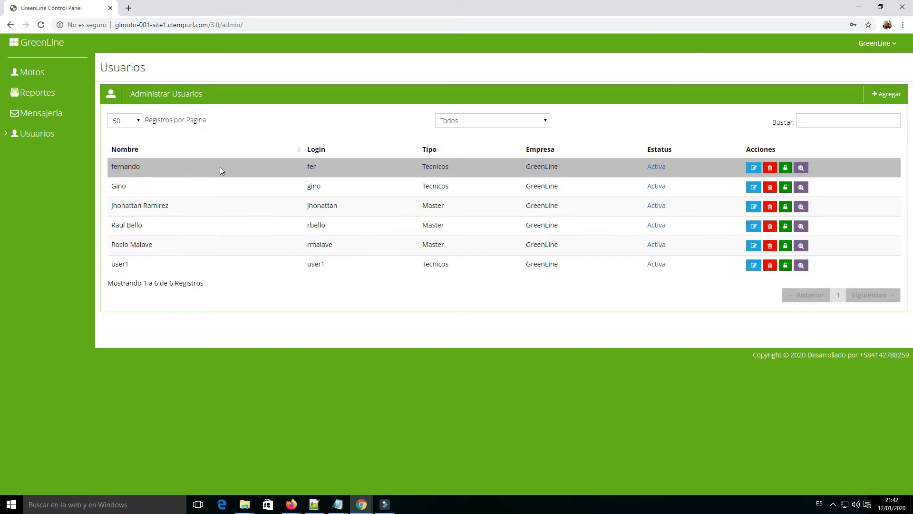
left_click(877, 98)
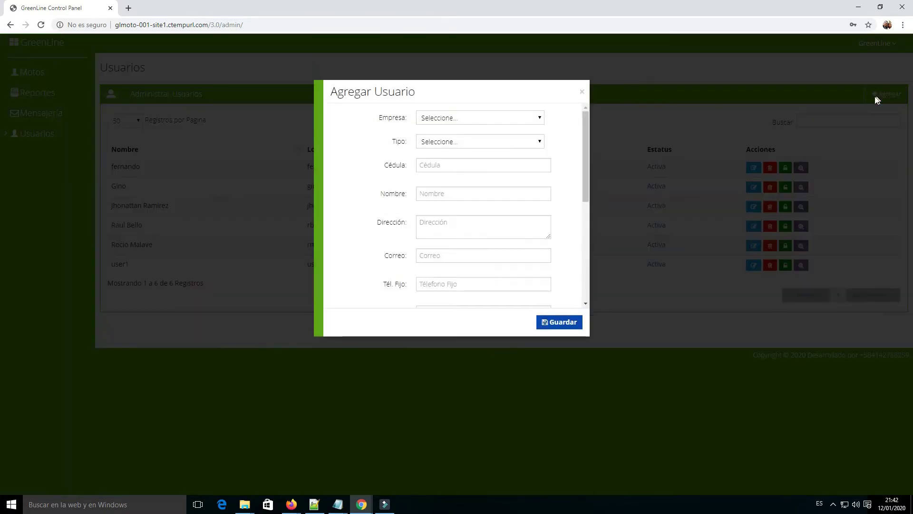
left_click(531, 120)
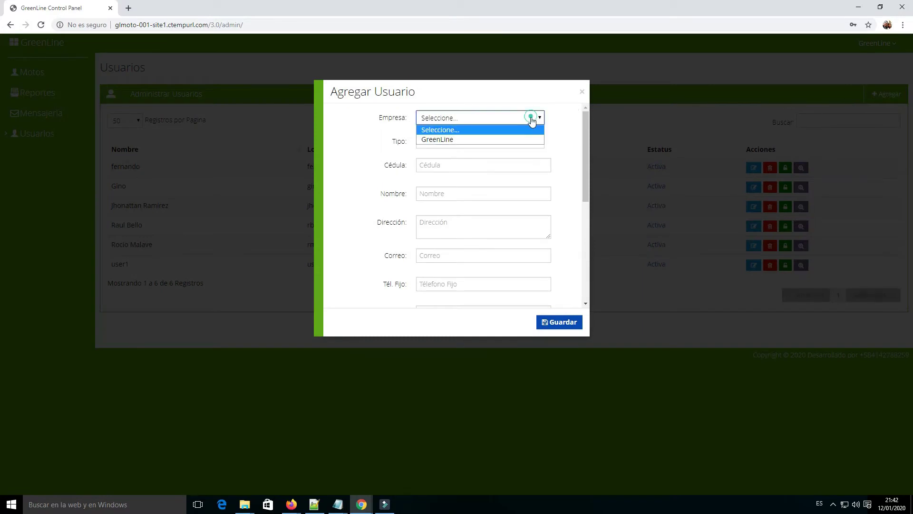
left_click(516, 139)
left_click(517, 145)
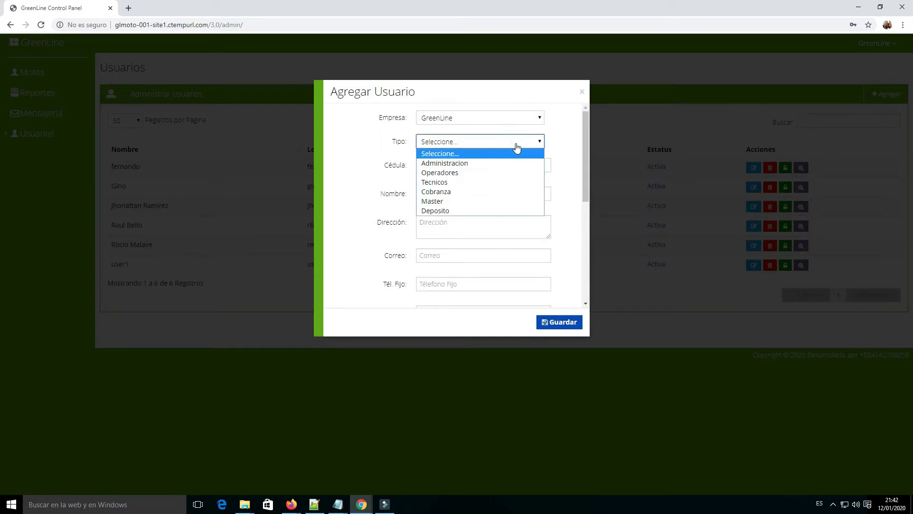
left_click(513, 183)
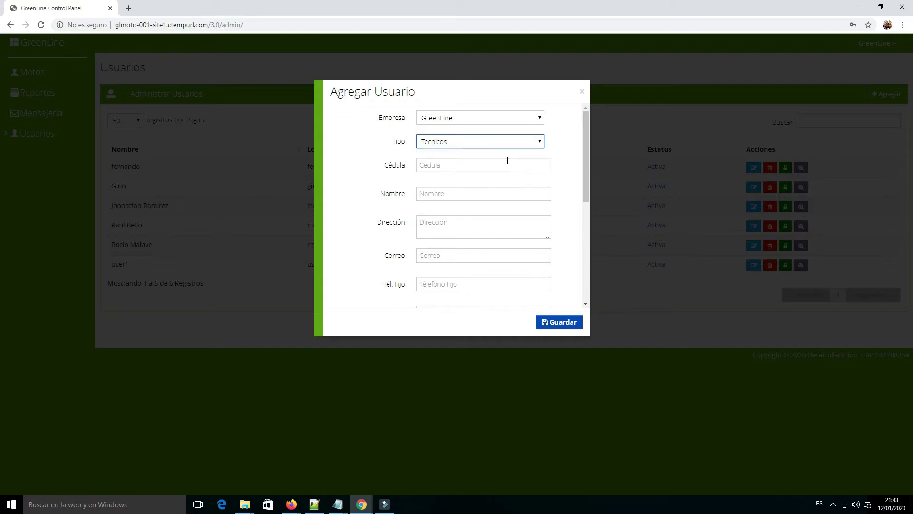
left_click_drag(586, 170, 599, 266)
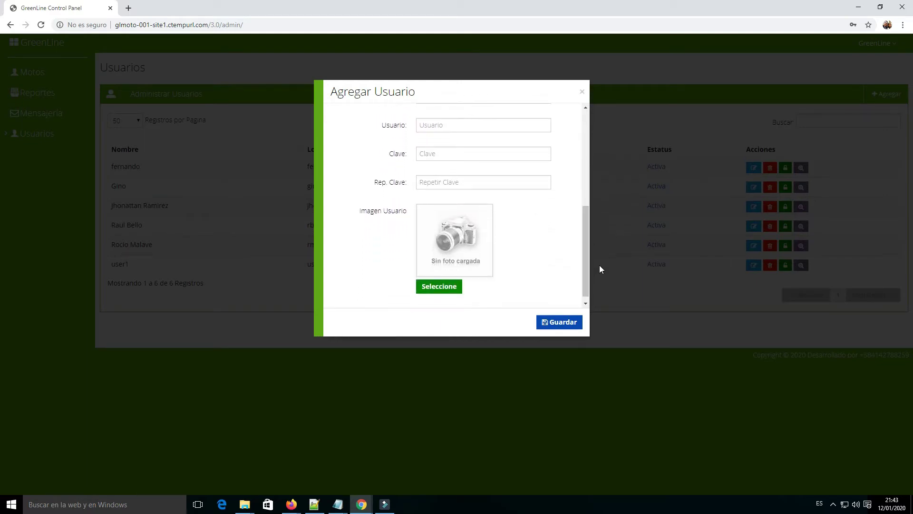
left_click(581, 92)
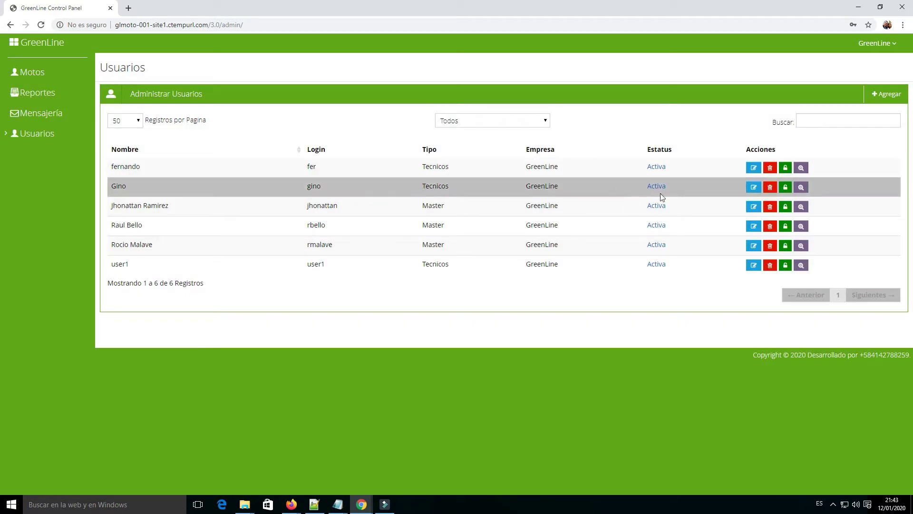
left_click(754, 187)
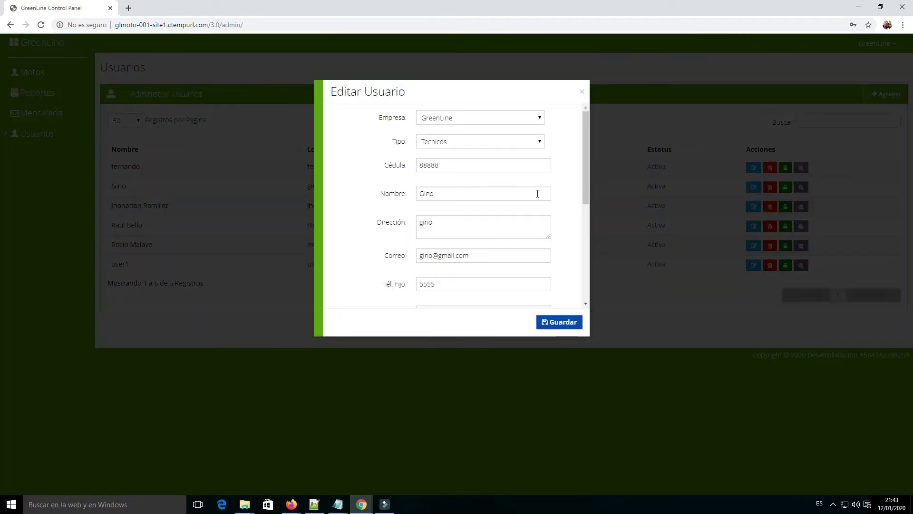
scroll(540, 195, "down", 4)
scroll(539, 201, "up", 5)
scroll(533, 206, "down", 5)
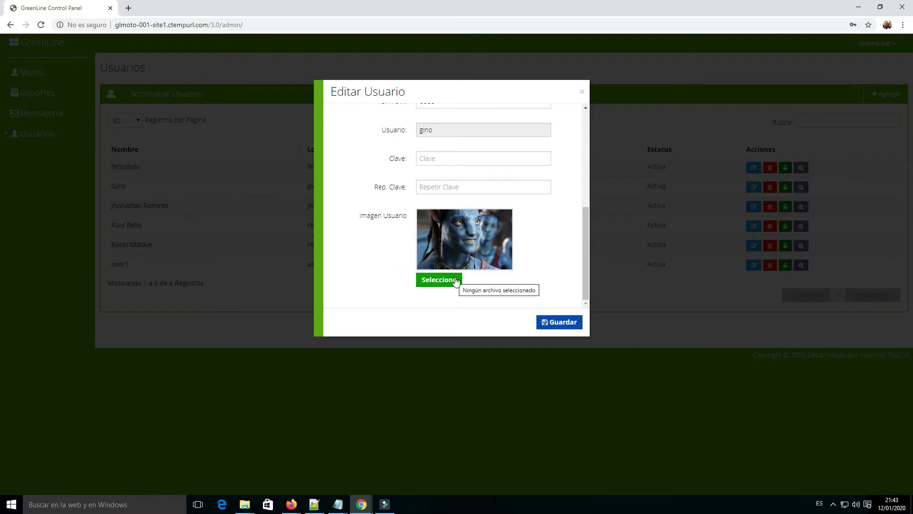
left_click(583, 93)
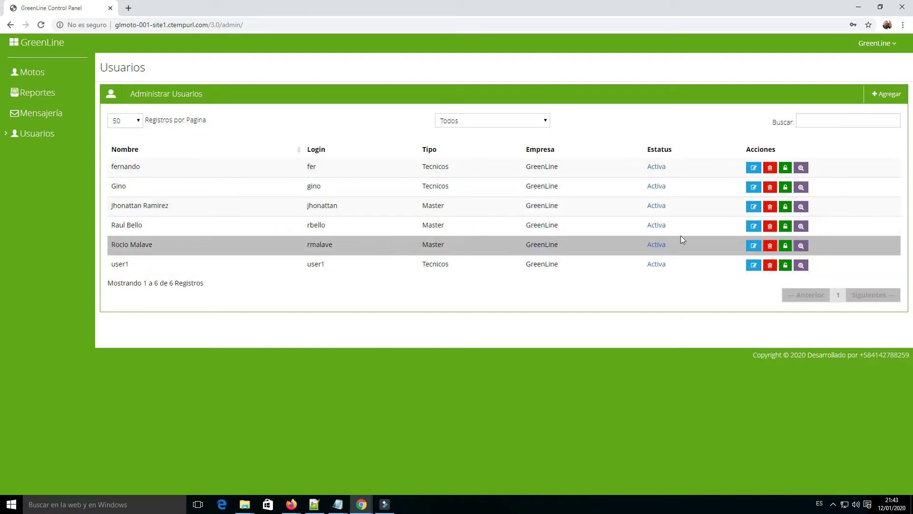
Start deleting the fifth user, cancel the Eliminar Orden confirmation, and return to Menu Inicio
left_click(770, 246)
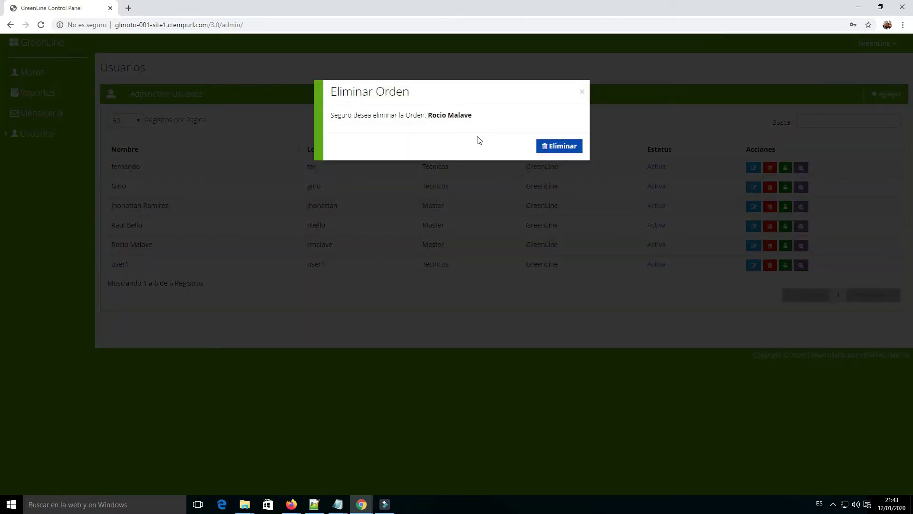
left_click(580, 94)
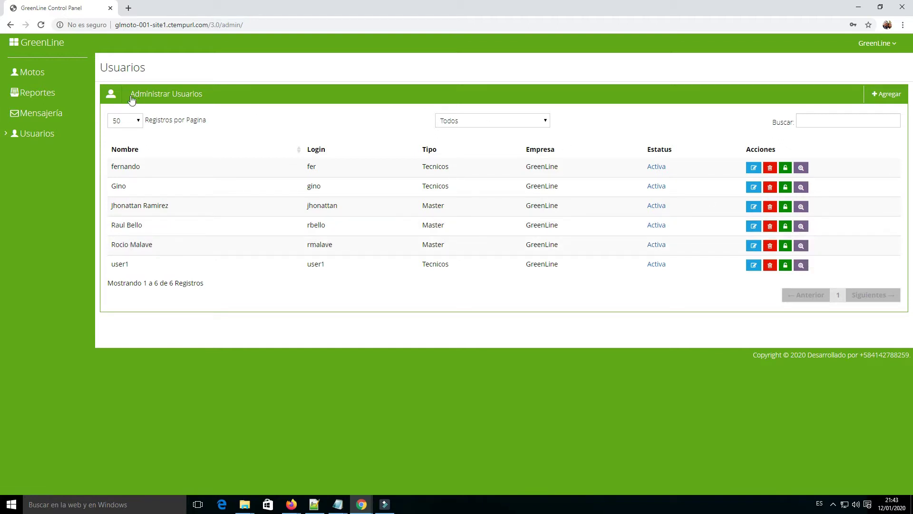
left_click(25, 47)
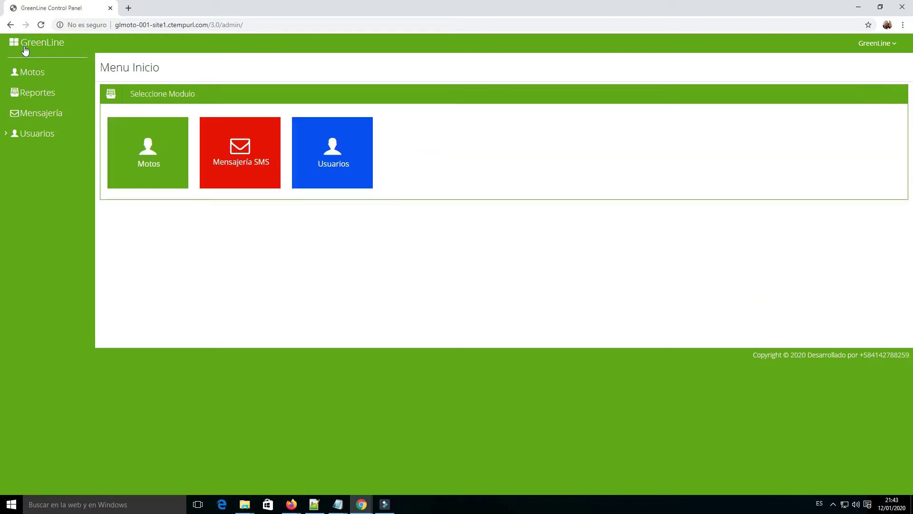
Open Administrador de Motos and search it, ending with the term 804
left_click(148, 155)
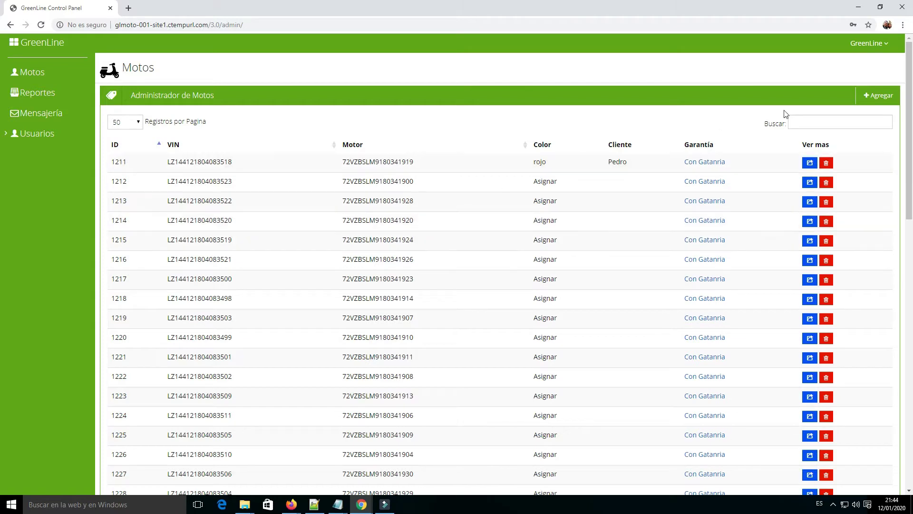
left_click(832, 121)
type("92")
key("BackSpace")
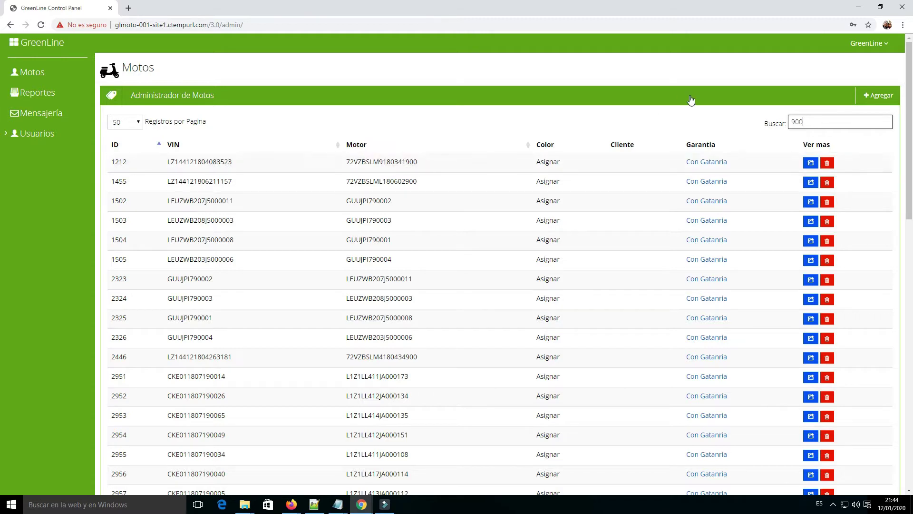
double_click(835, 115)
type("804")
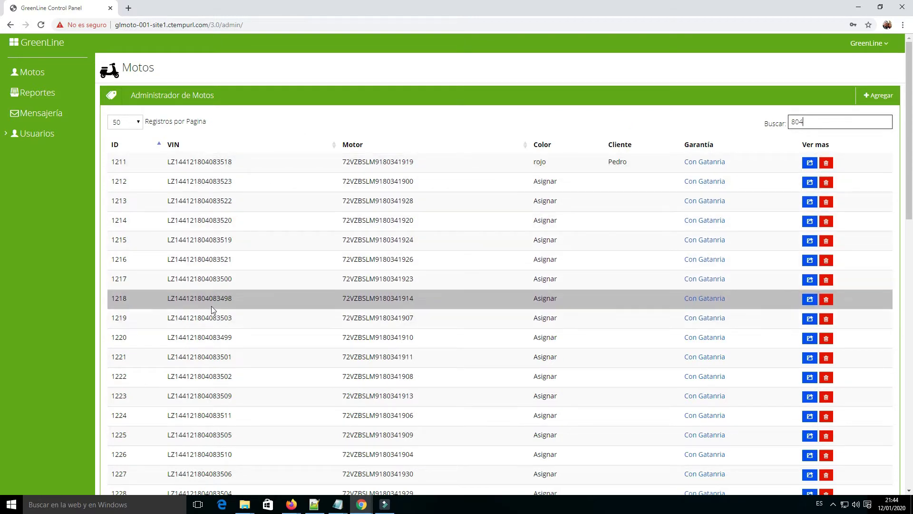
left_click(702, 163)
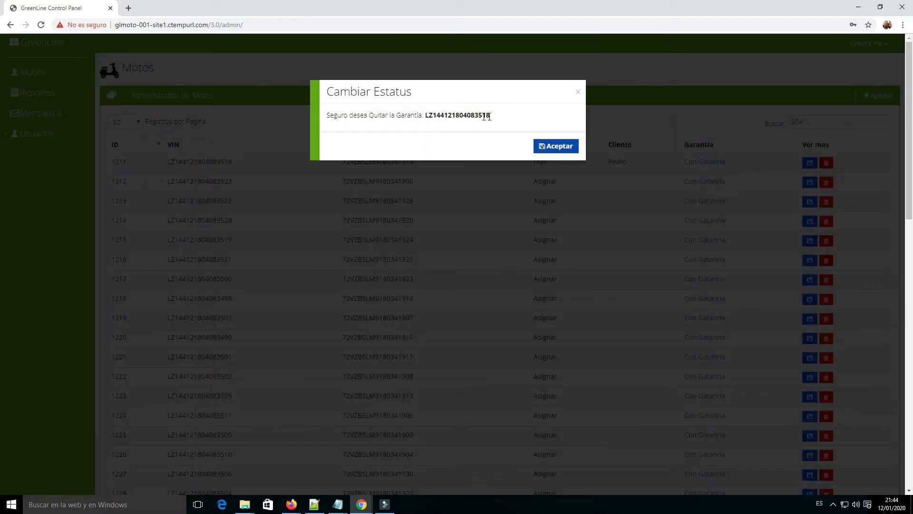
left_click(536, 143)
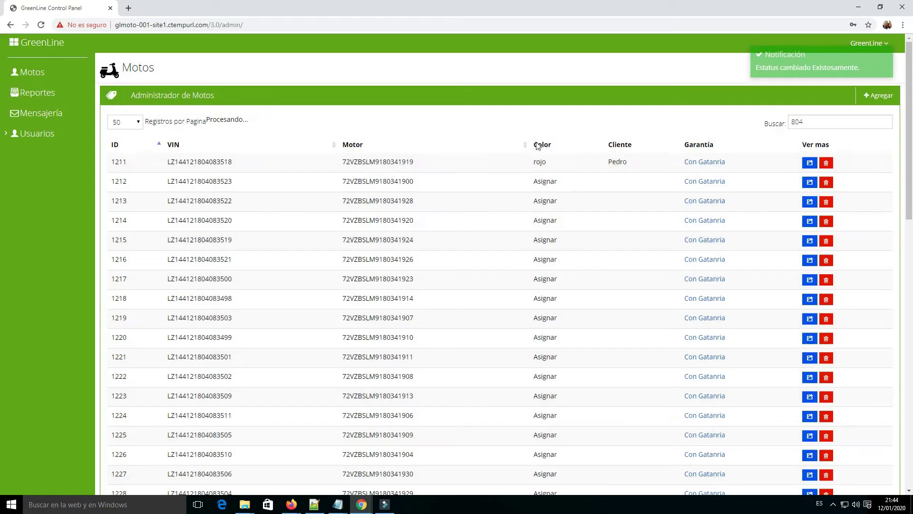
left_click(702, 162)
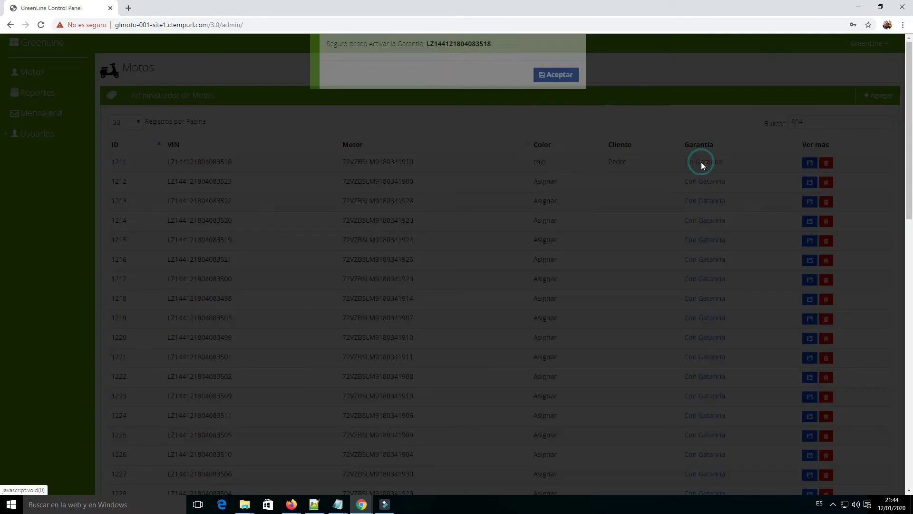
left_click(563, 147)
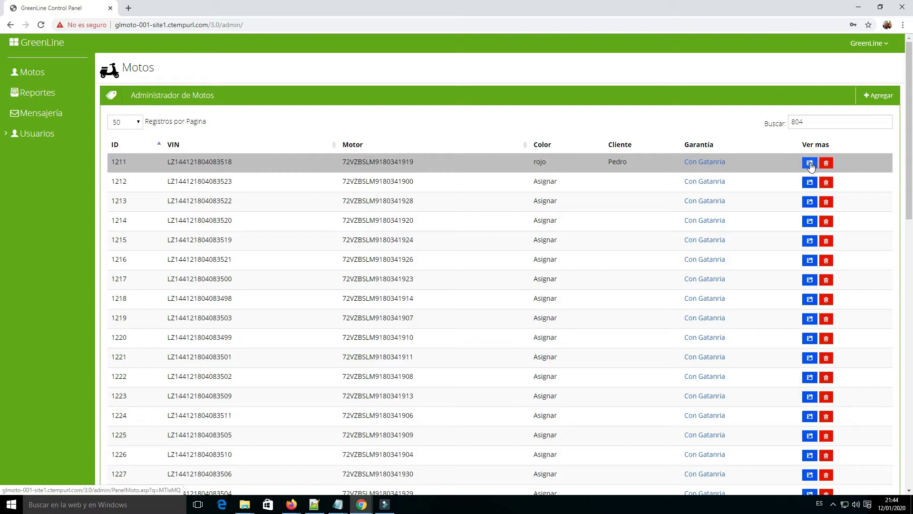
left_click(810, 163)
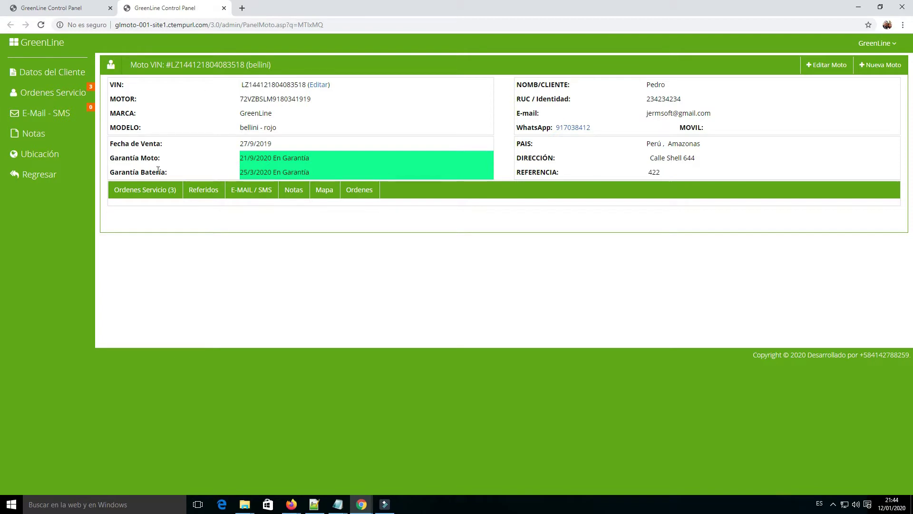
On moto 1211's Ordenes Servicio tab, open a new service order form and close it unsaved
left_click(157, 192)
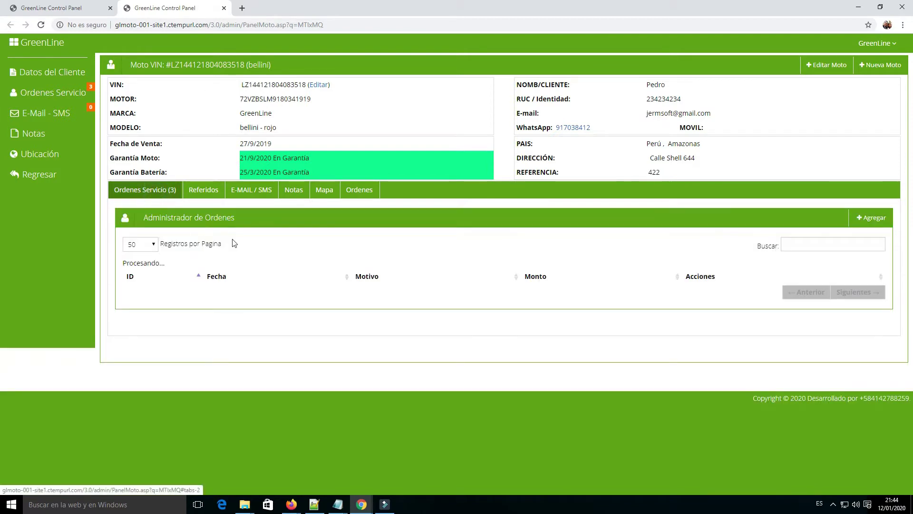
left_click(868, 222)
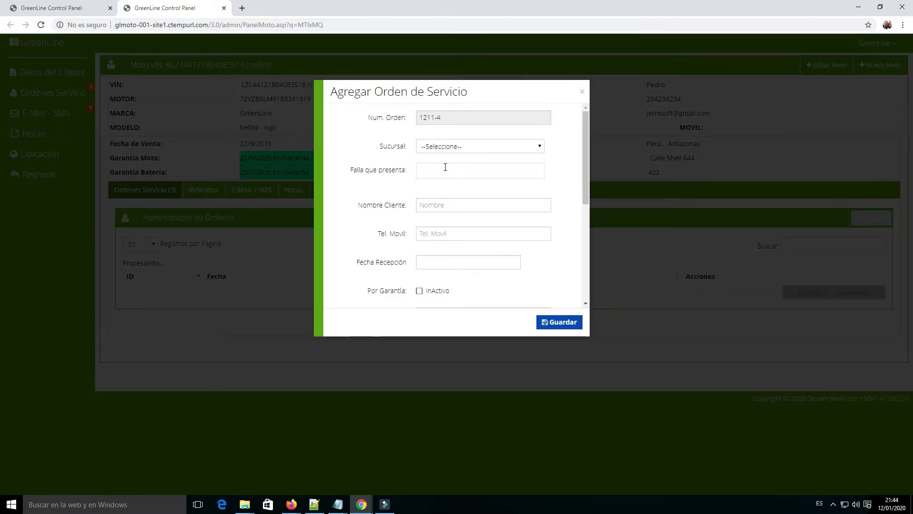
scroll(462, 163, "down", 5)
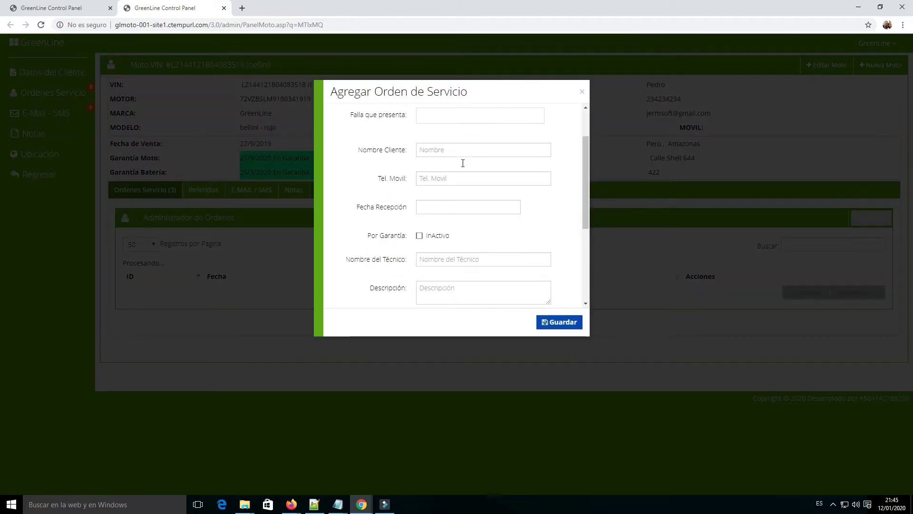
scroll(464, 166, "up", 5)
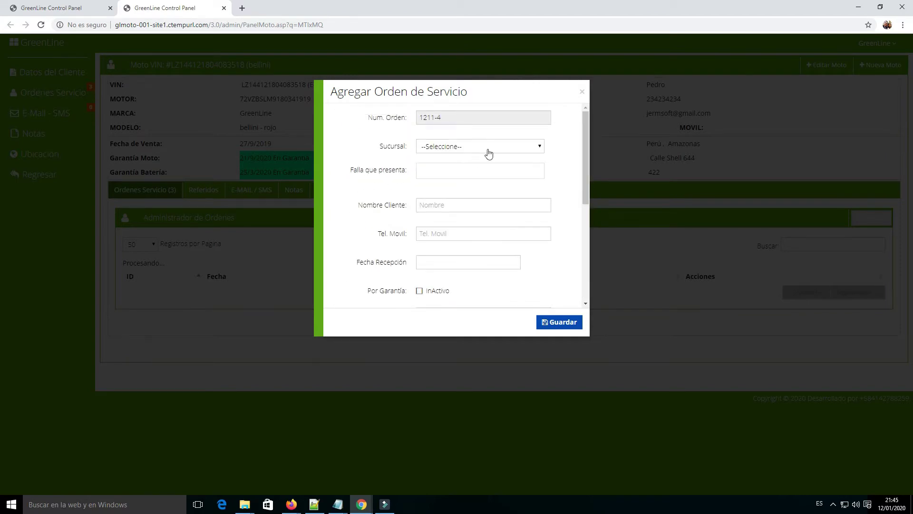
left_click(582, 91)
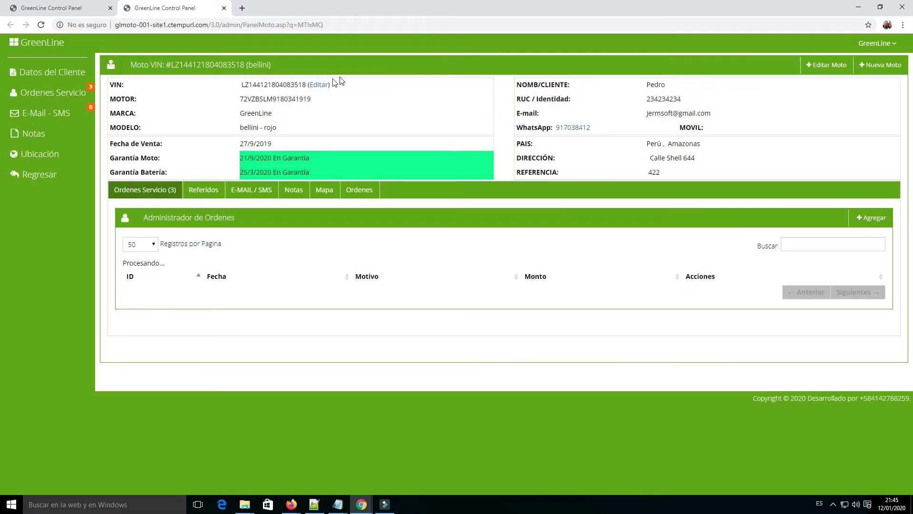
left_click(313, 86)
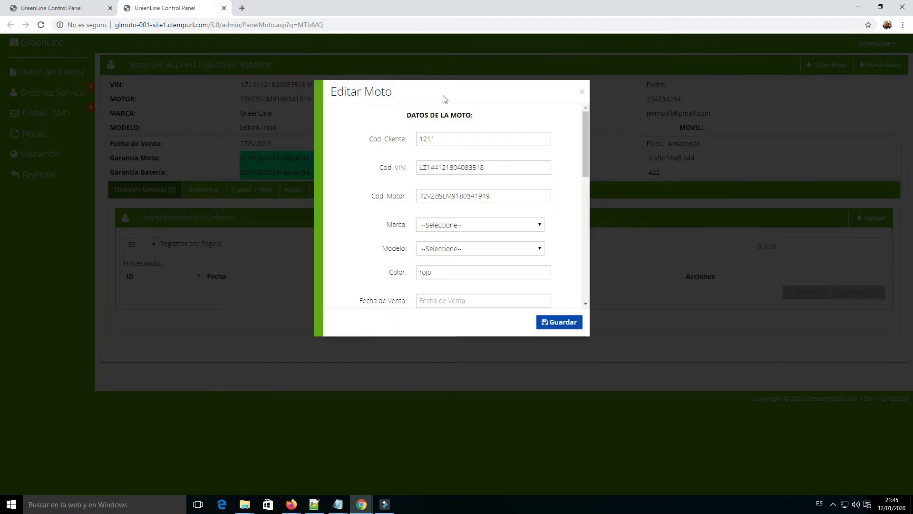
left_click(582, 89)
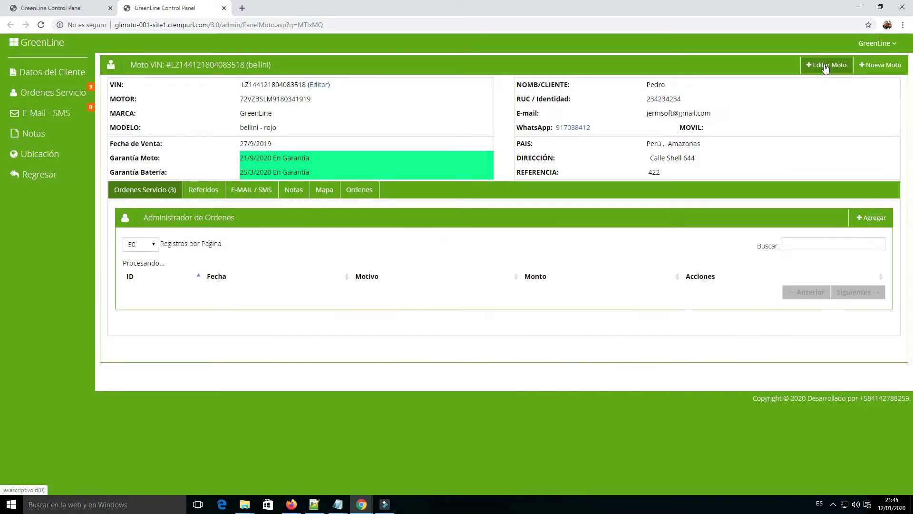
left_click(826, 70)
scroll(504, 190, "down", 10)
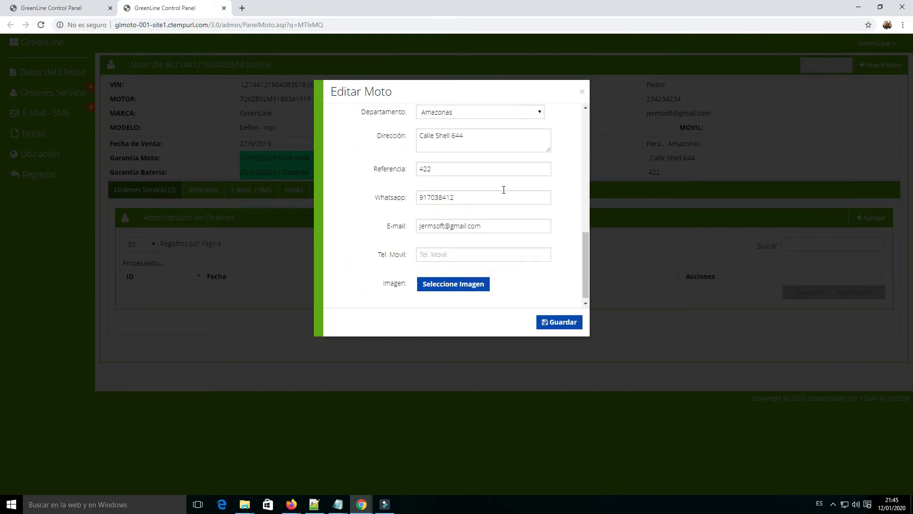
scroll(504, 190, "up", 10)
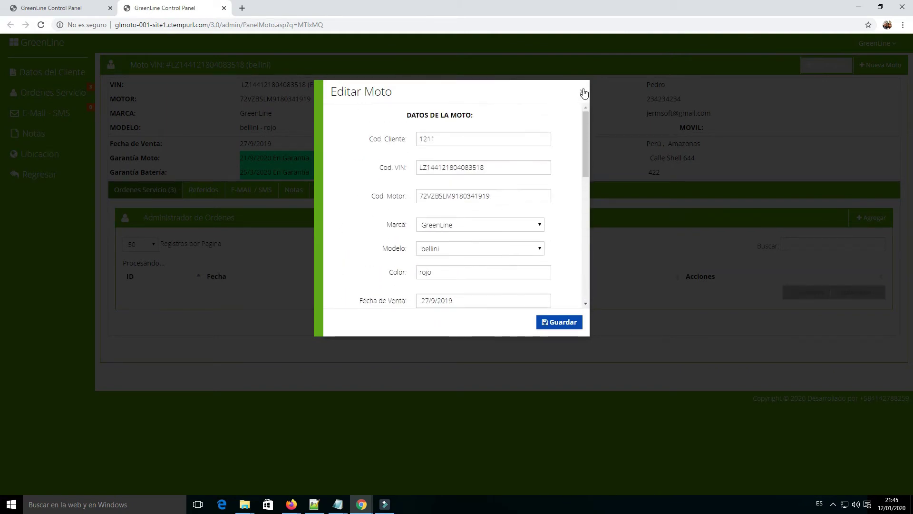
left_click(584, 93)
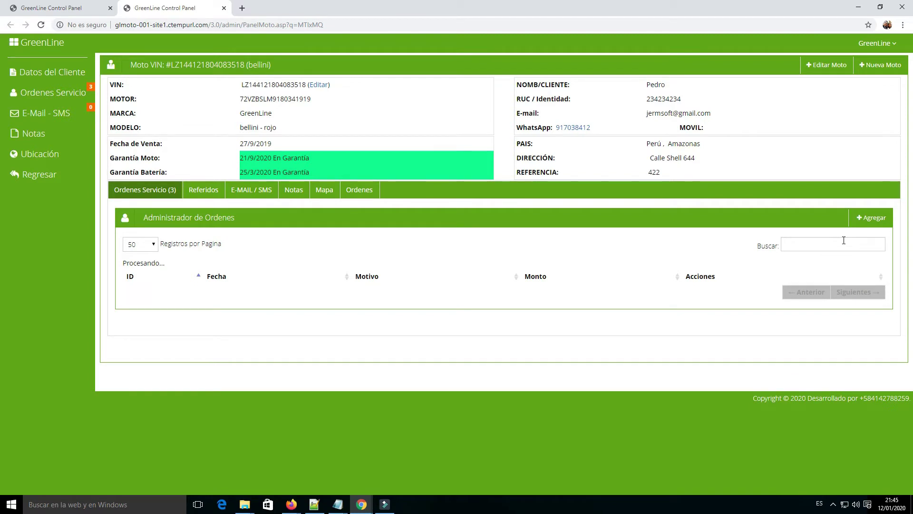
Preview the WhatsApp share page for the customer's number, then go back to GreenLine
left_click(571, 131)
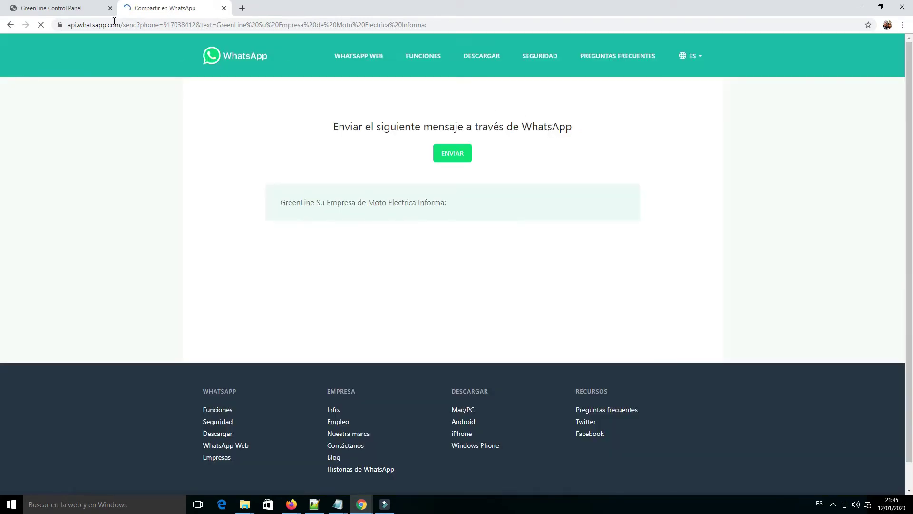
left_click(115, 24)
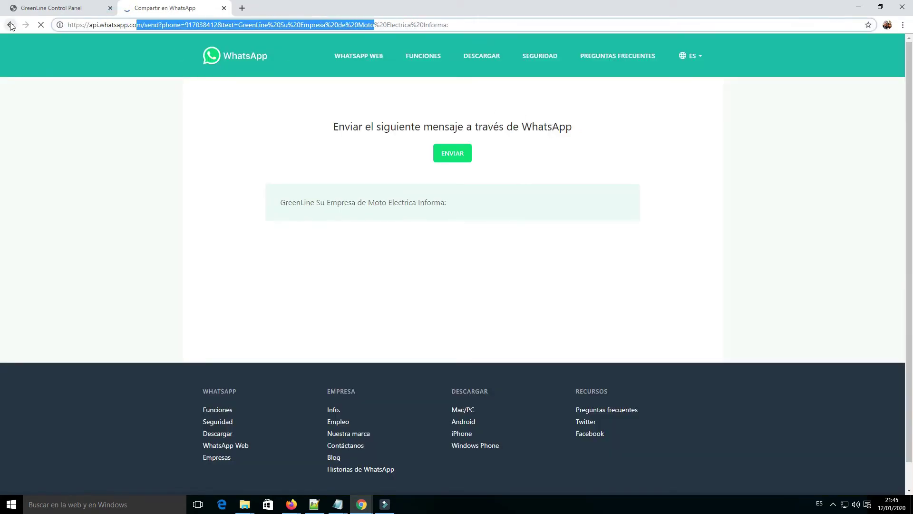
left_click(10, 24)
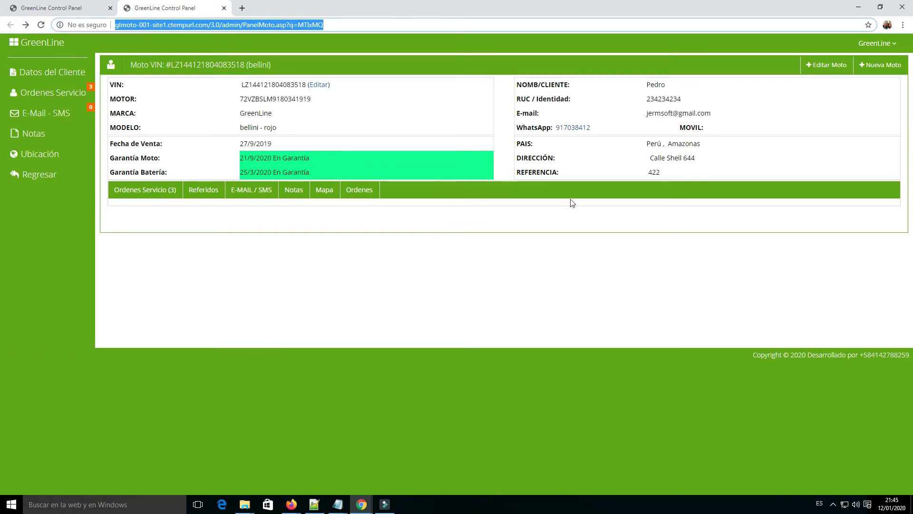
Browse moto 1211's service orders and order history, then open its Notas section
left_click(144, 190)
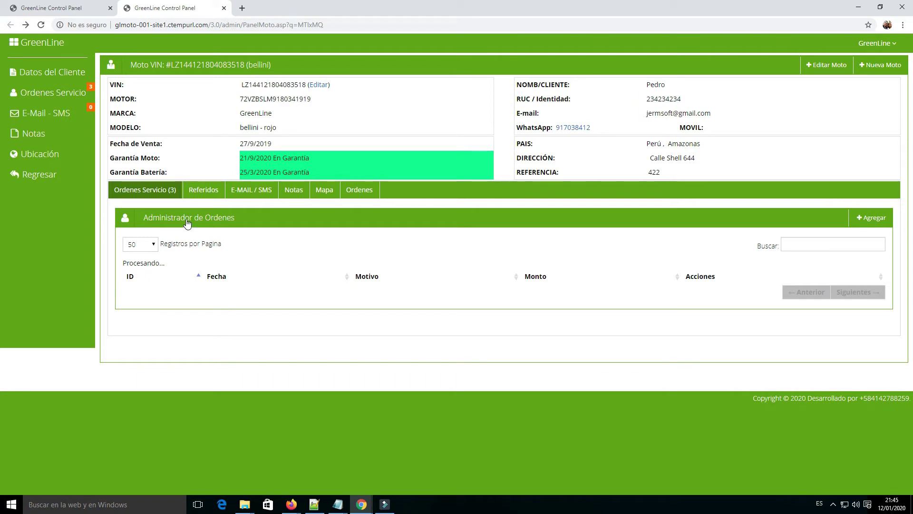
left_click(359, 191)
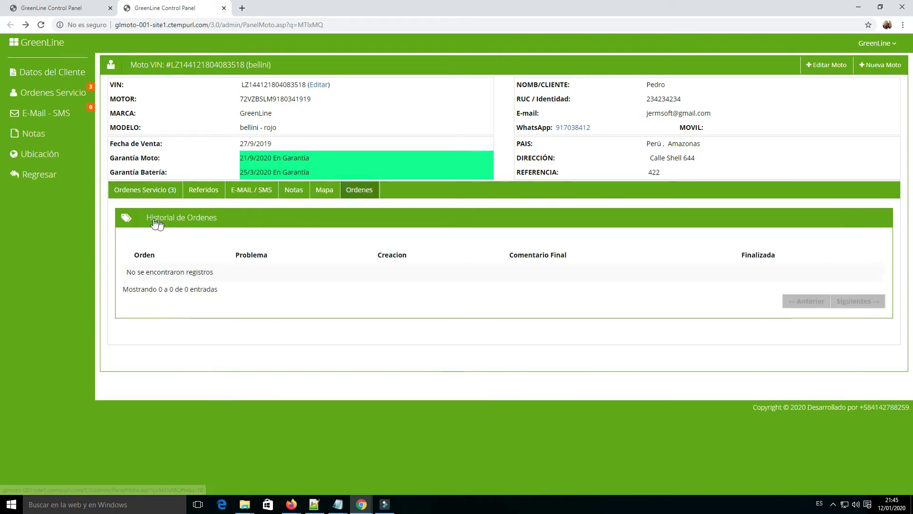
left_click_drag(146, 219, 232, 222)
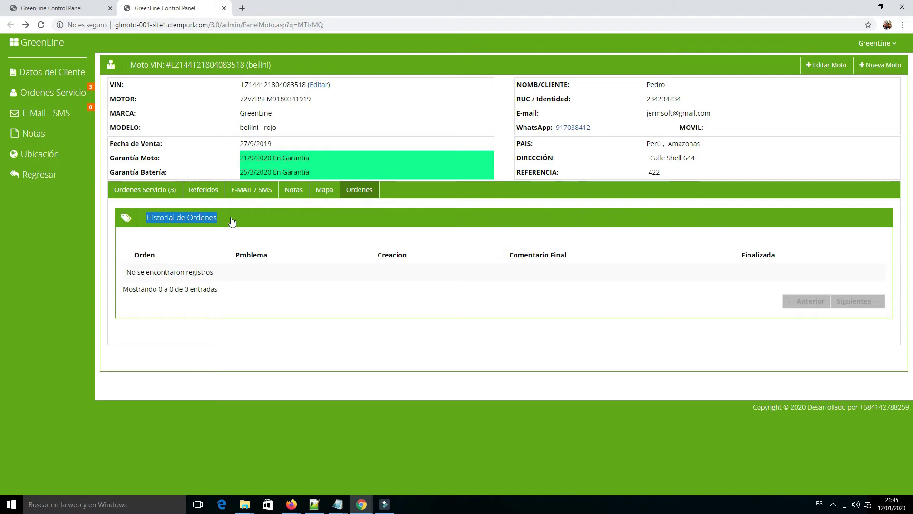
left_click(294, 193)
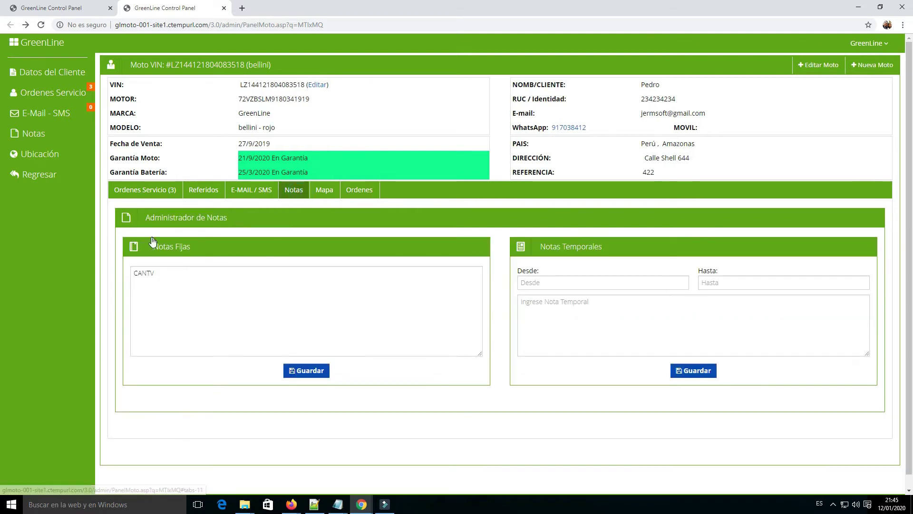
Replace the fixed note CANTV with 'esta moto se le instalo GPS.'
double_click(184, 279)
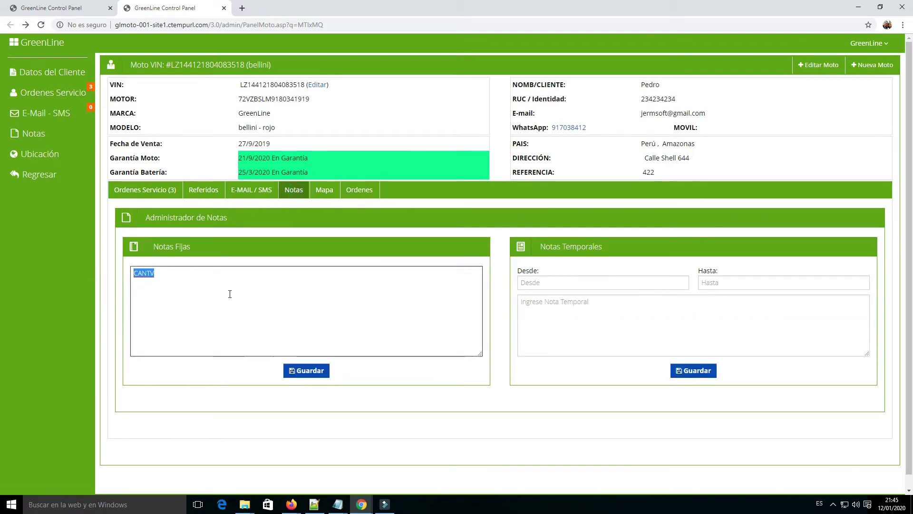
type("esta moto se le instalo GPS.")
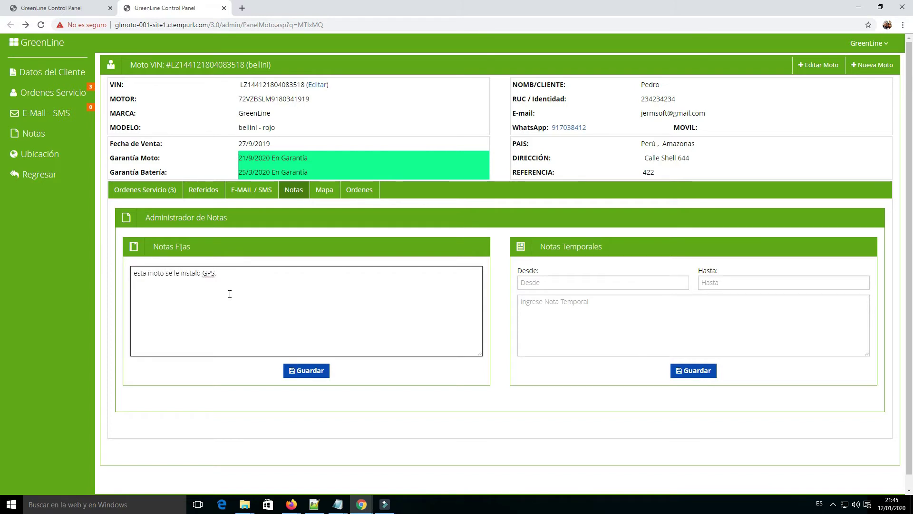
left_click_drag(192, 261, 153, 247)
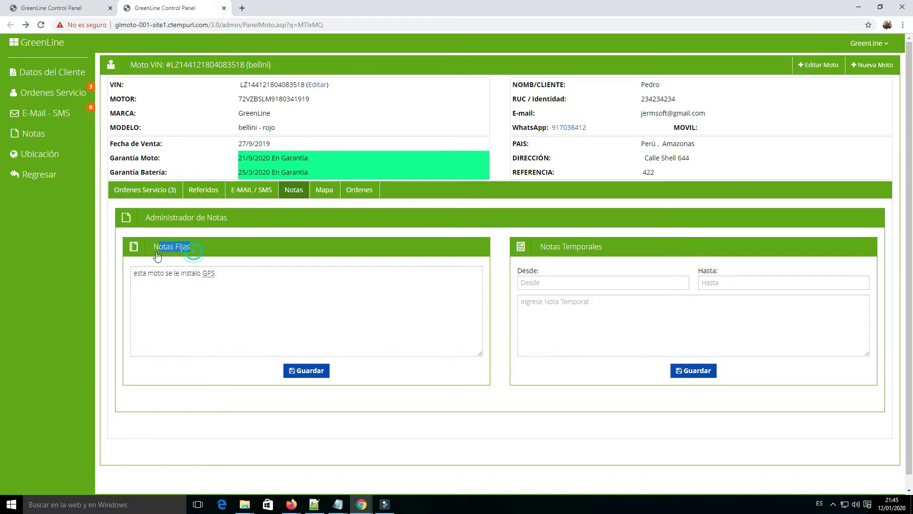
left_click(252, 300)
type(".")
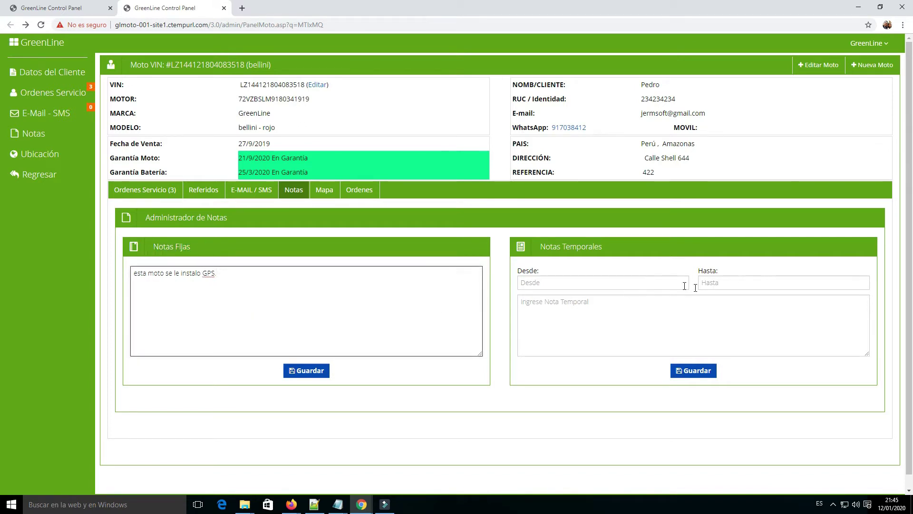
Draft temporary note 'chequeo de baterias.' until 11/03/2020 and save the fixed note
left_click(723, 284)
left_click(795, 299)
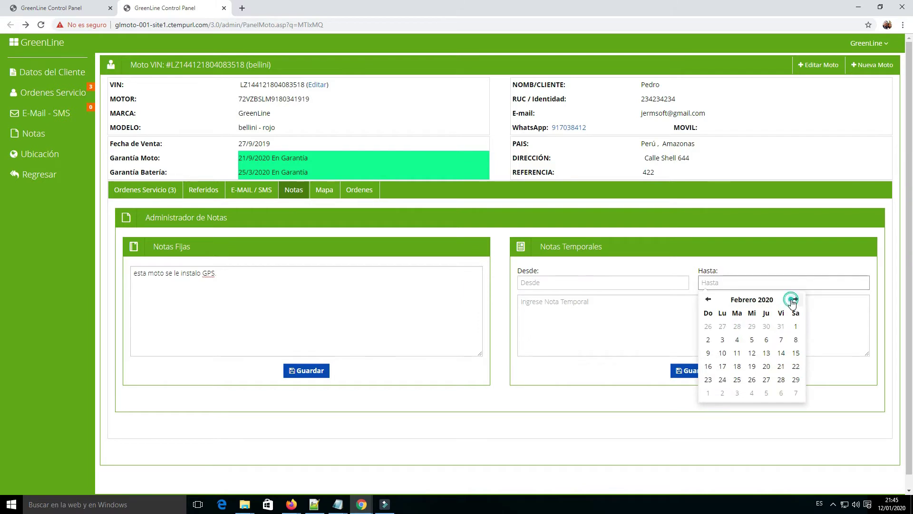
left_click(795, 298)
left_click(751, 352)
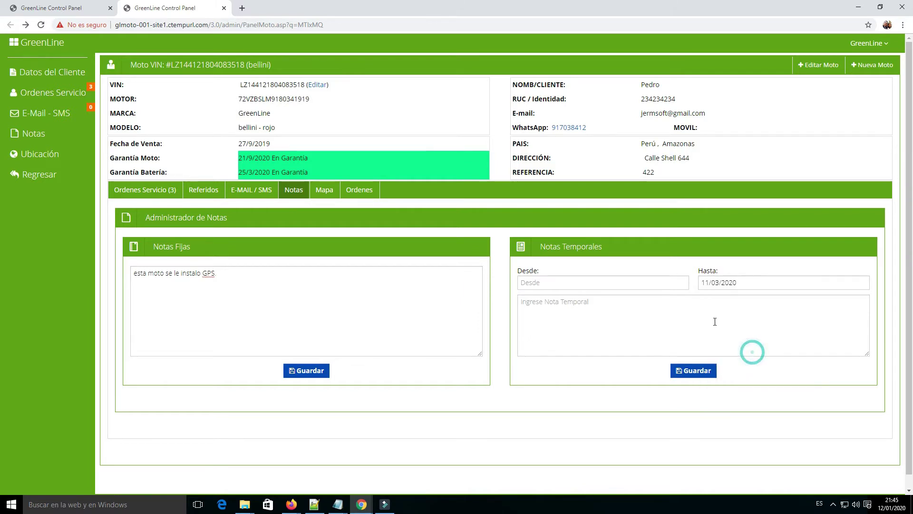
left_click(715, 322)
type("chequeo de baterias")
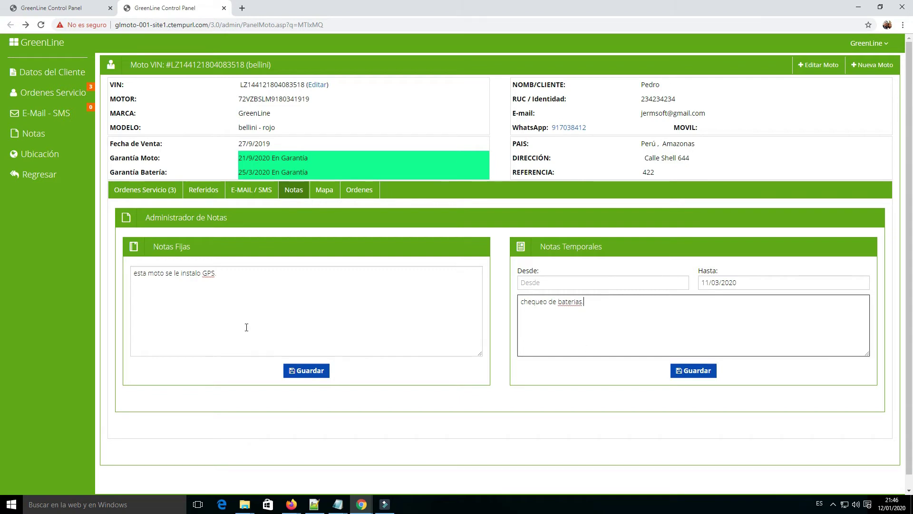
left_click(300, 371)
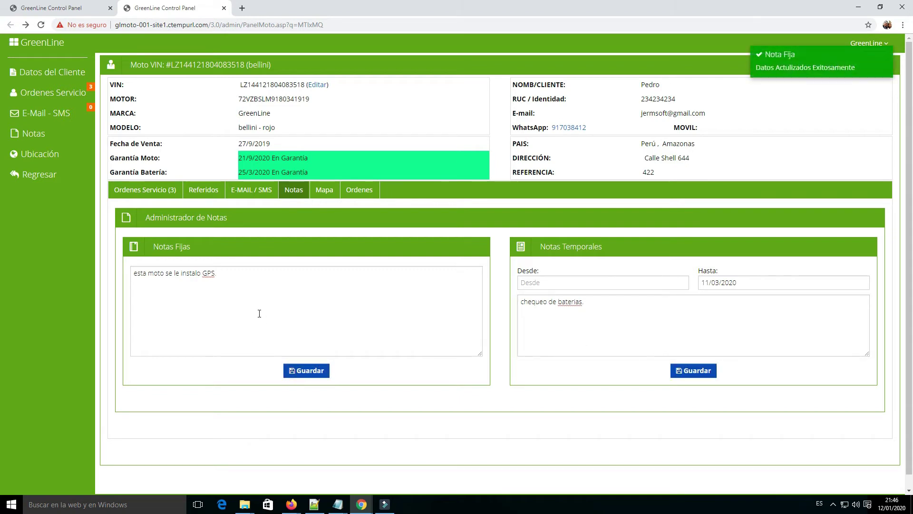
left_click(306, 370)
In the Mapa tab, set the address to Plaza San Miguel, Avenida la Marina, Cercado de Lima
left_click(319, 191)
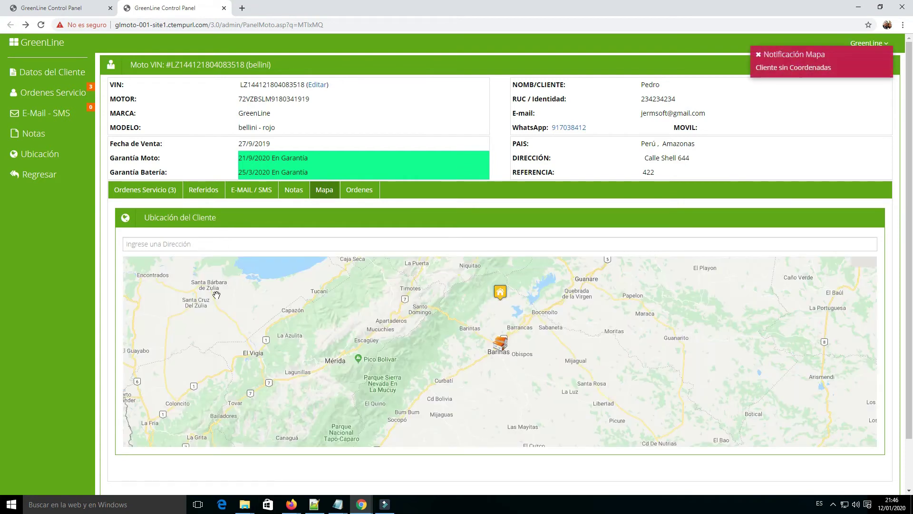
left_click_drag(395, 390, 437, 340)
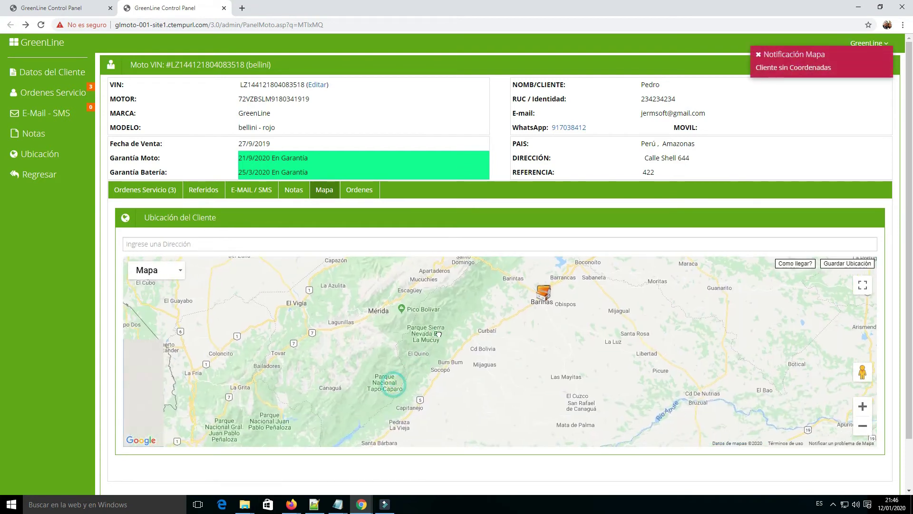
left_click(335, 245)
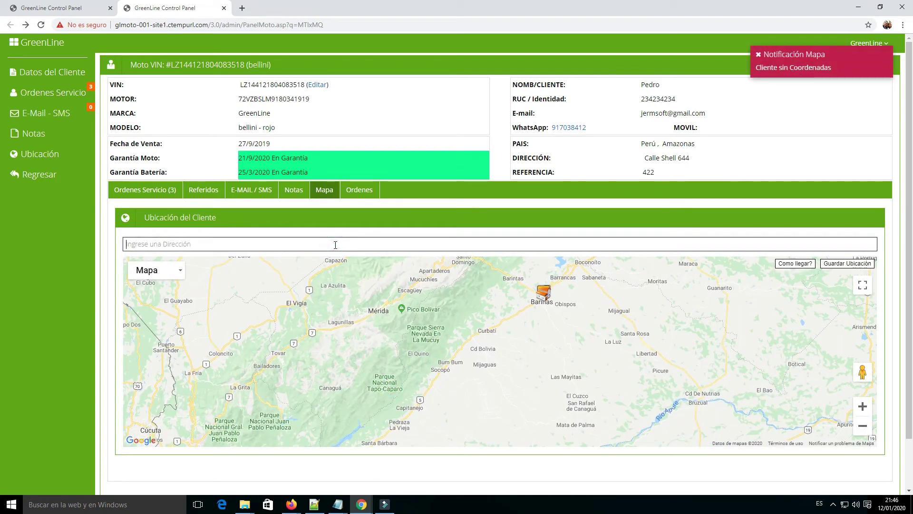
type("plaza san m")
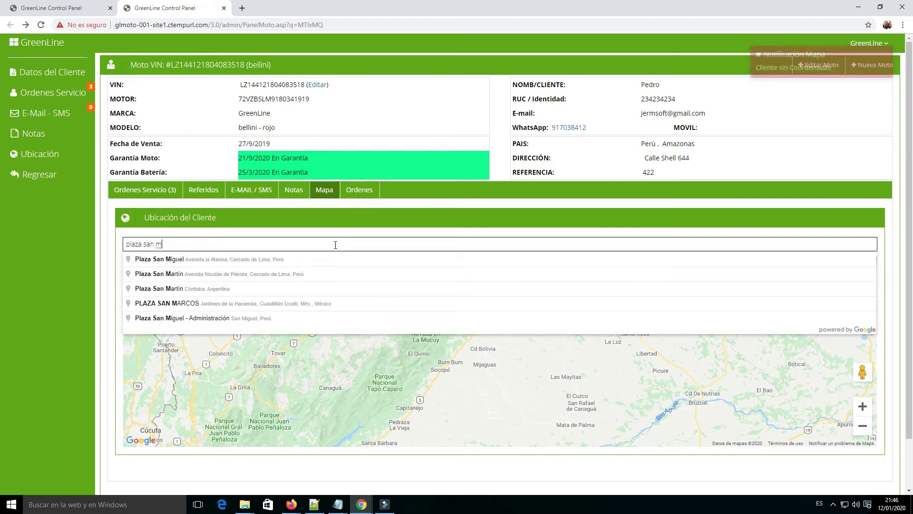
left_click(220, 260)
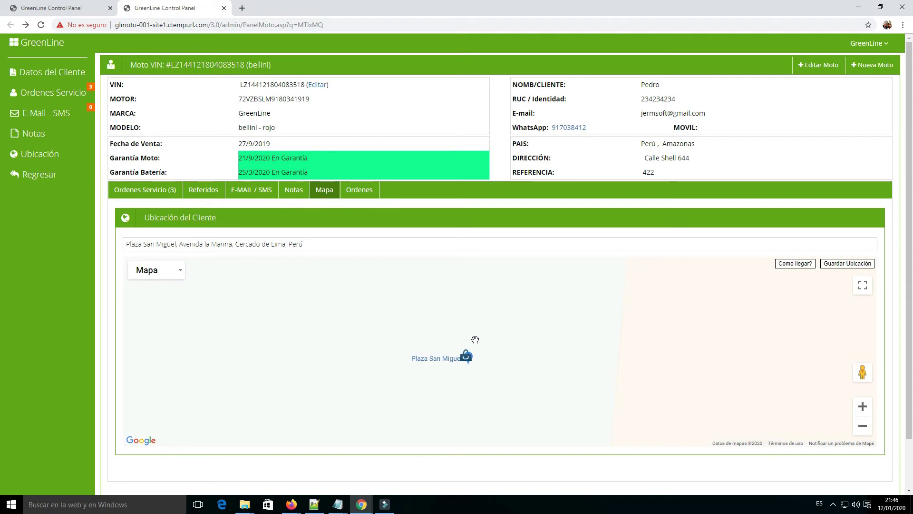
Place the customer's home marker beside Plaza San Miguel and save the location
left_click(499, 326)
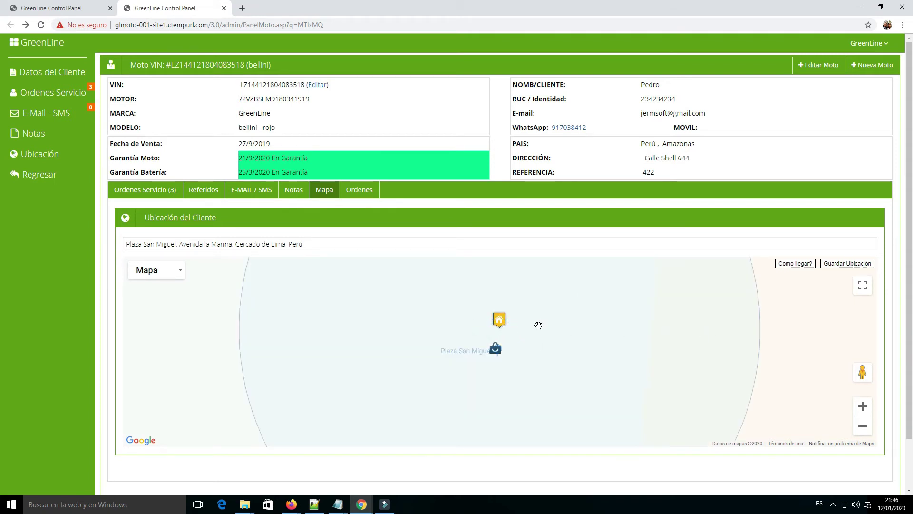
mouse_move(500, 324)
left_mouse_down()
mouse_move(501, 340)
mouse_move(533, 356)
mouse_move(418, 340)
mouse_move(508, 323)
mouse_move(573, 370)
mouse_move(518, 362)
mouse_move(520, 348)
left_mouse_up()
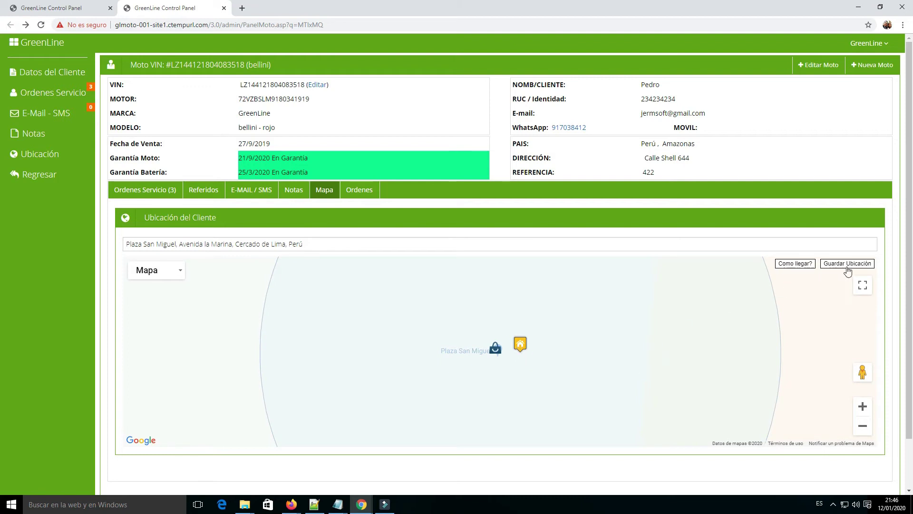
left_click(850, 269)
Zoom out three levels, save the location, and move the marker near La Casa del Alfajor
left_click(863, 426)
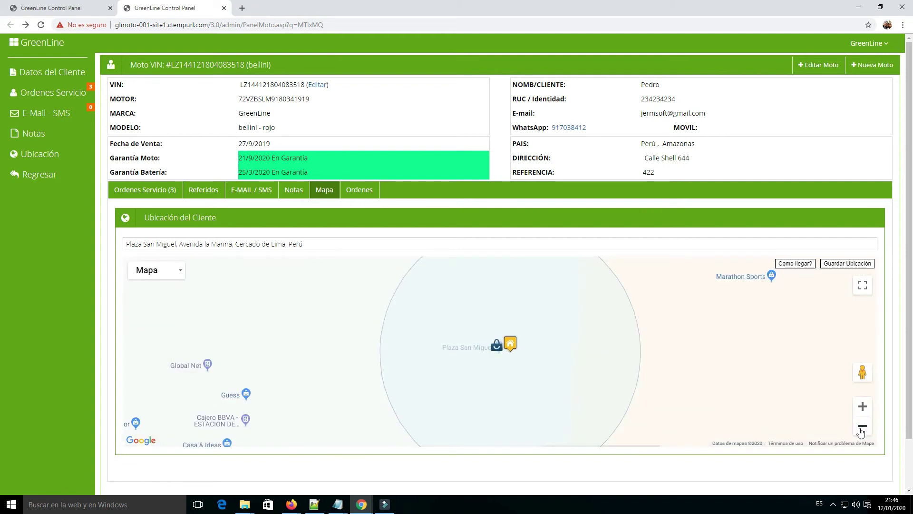
left_click(861, 429)
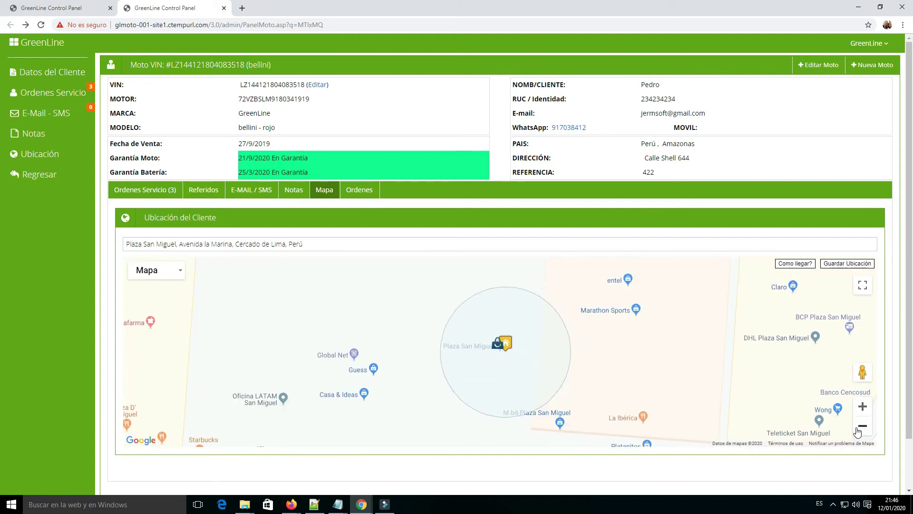
left_click(858, 431)
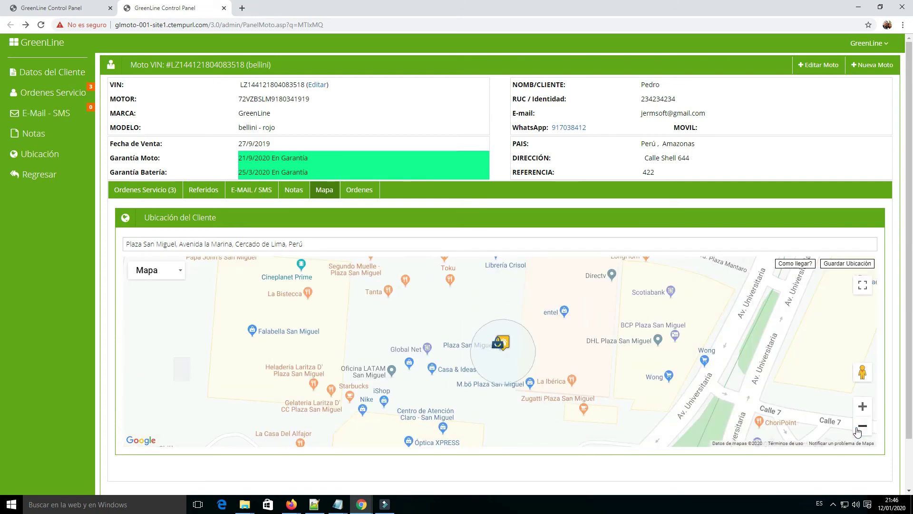
left_click_drag(652, 383, 632, 318)
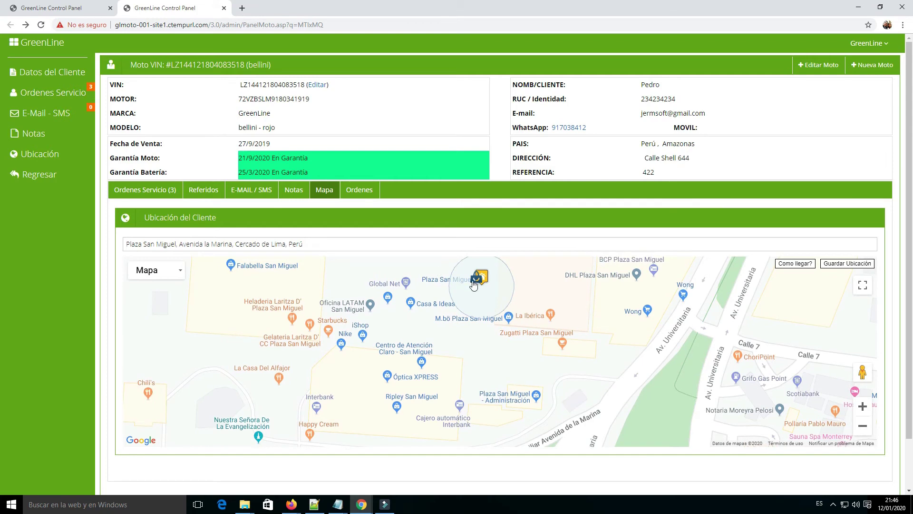
mouse_move(485, 286)
left_mouse_down()
mouse_move(527, 351)
mouse_move(524, 334)
mouse_move(547, 344)
mouse_move(516, 323)
mouse_move(556, 341)
mouse_move(561, 391)
mouse_move(507, 397)
mouse_move(588, 381)
mouse_move(323, 345)
mouse_move(347, 366)
left_mouse_up()
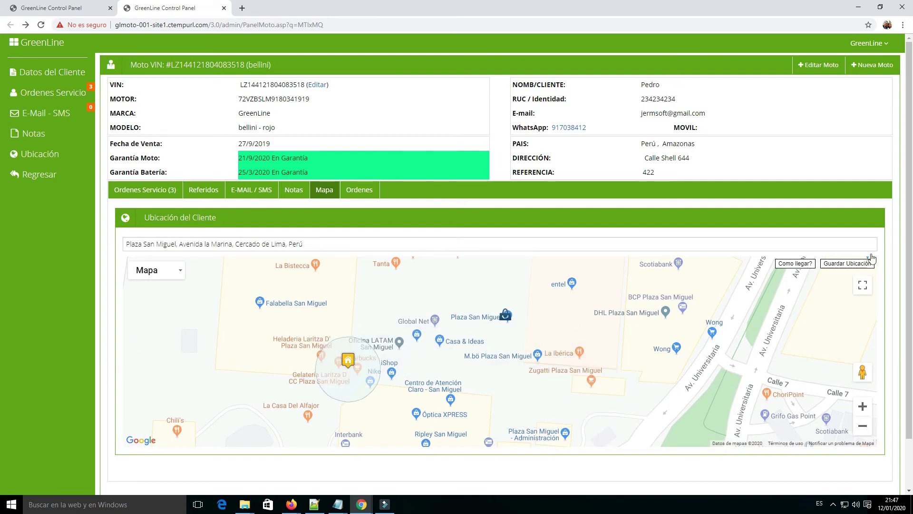
left_click(836, 263)
left_click_drag(464, 382, 491, 339)
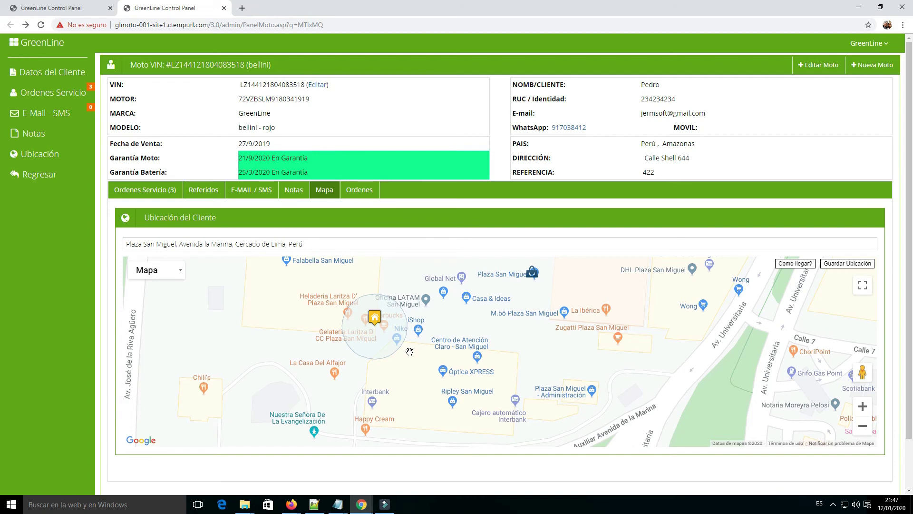
left_click(350, 370)
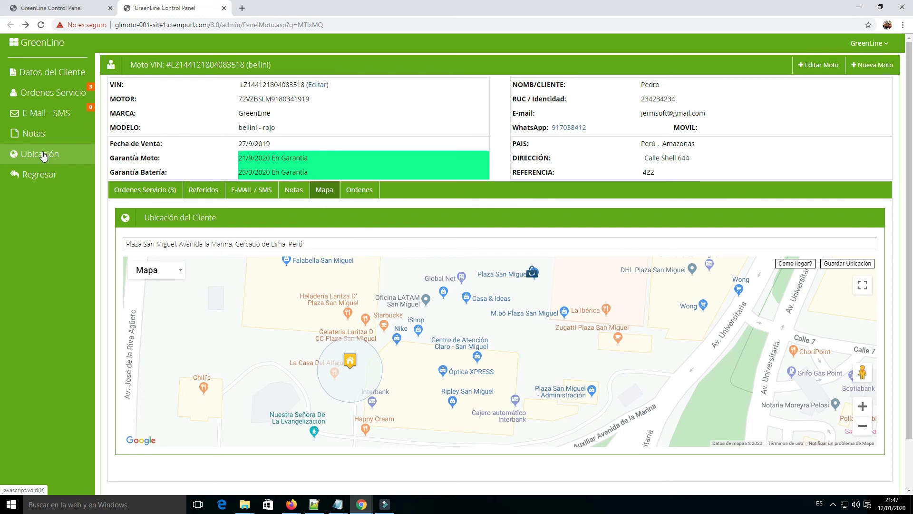
View page 2 of the Motos list, then filter it by 4041567 to show only moto 1245
left_click(68, 8)
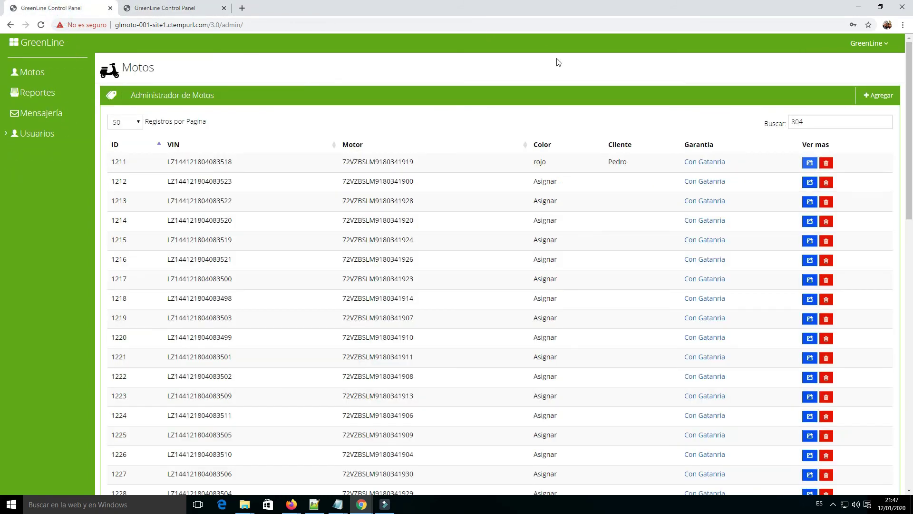
scroll(549, 352, "down", 10)
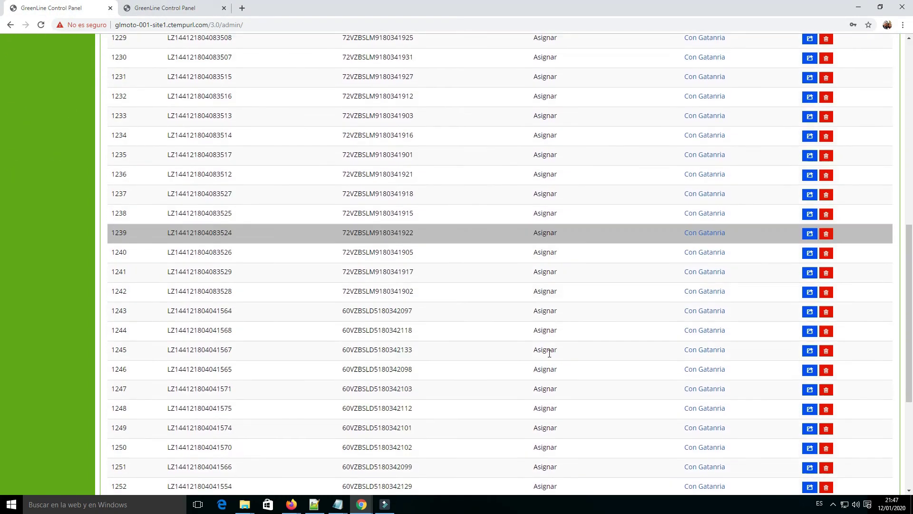
scroll(549, 353, "down", 5)
left_click(781, 433)
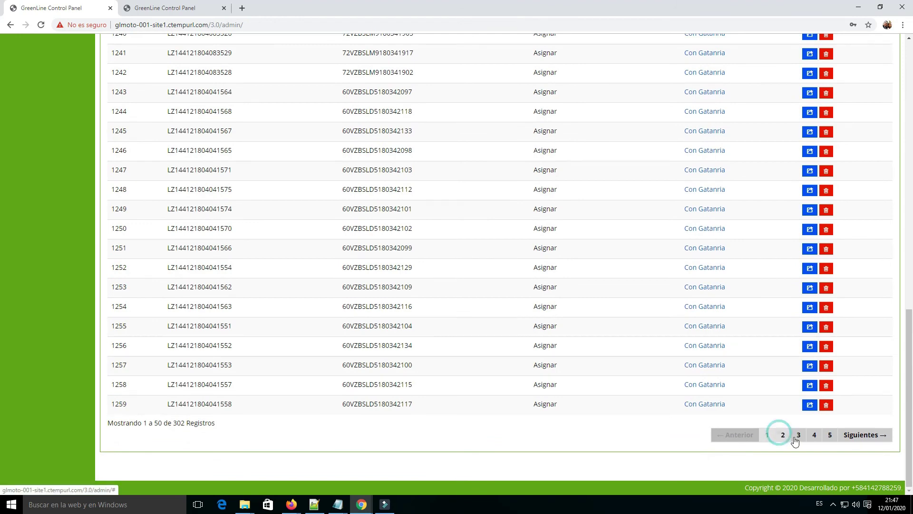
scroll(690, 442, "up", 12)
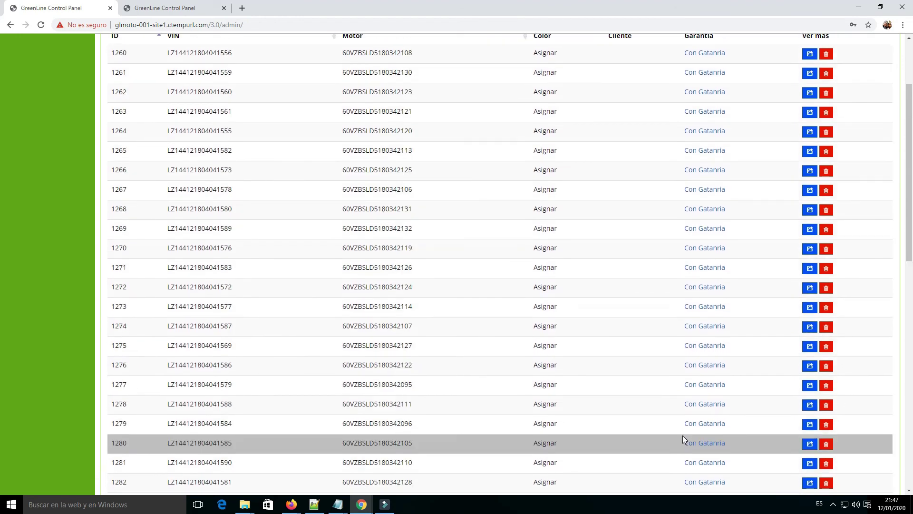
scroll(683, 435, "up", 3)
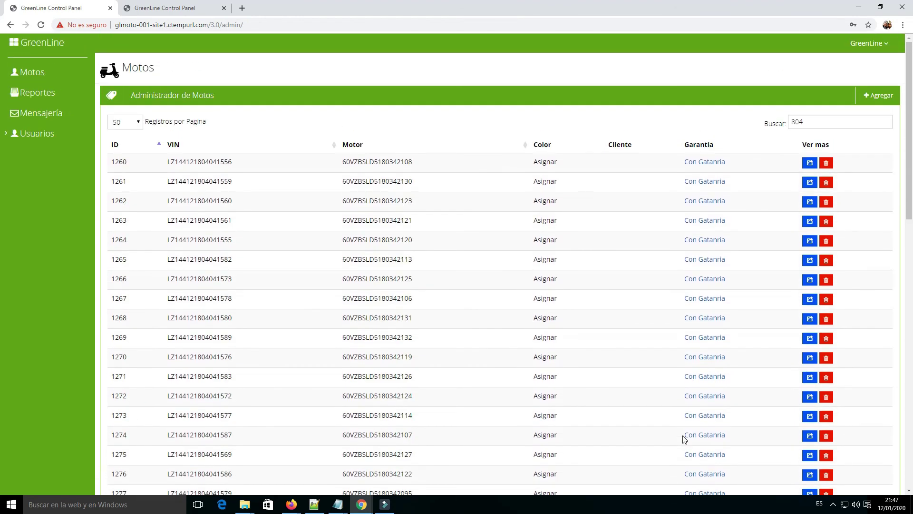
double_click(802, 123)
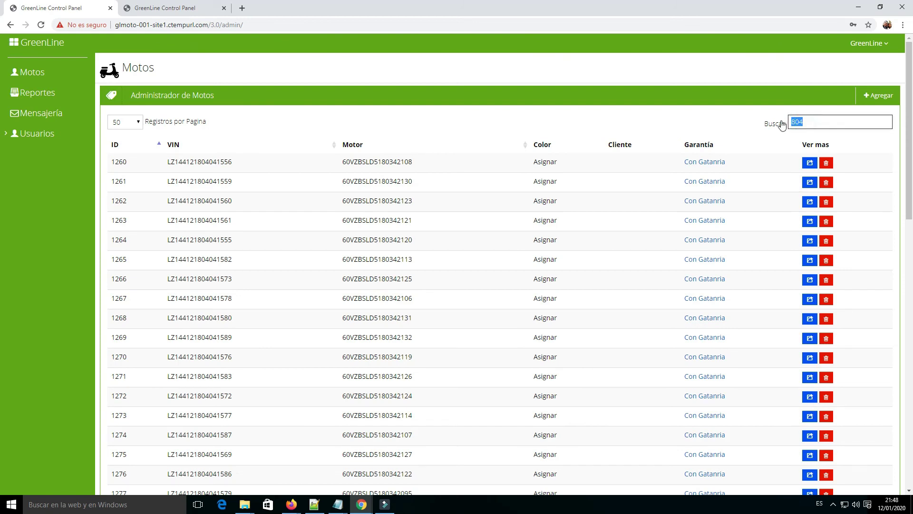
type("40")
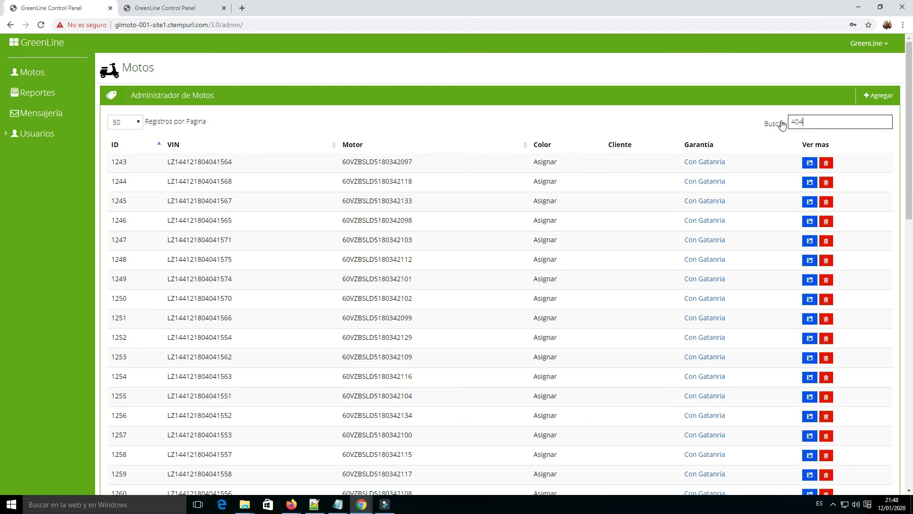
type("41567")
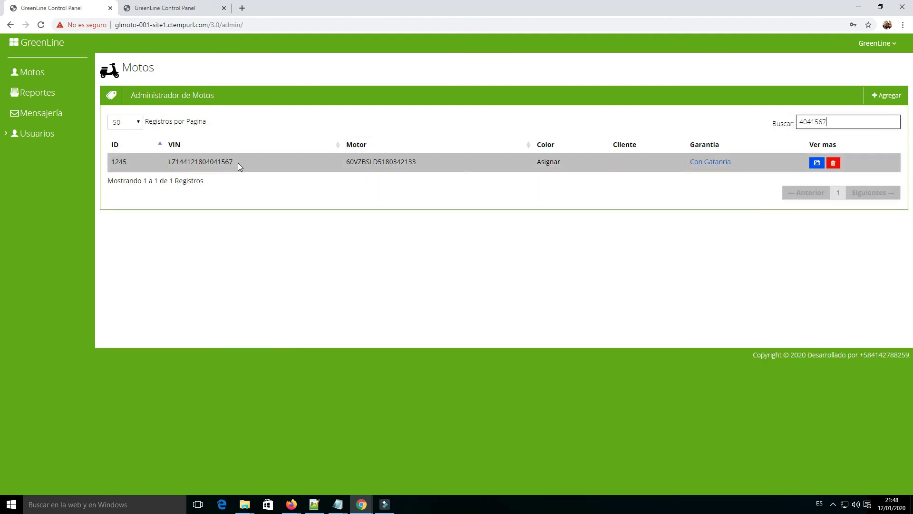
left_click_drag(232, 162, 204, 162)
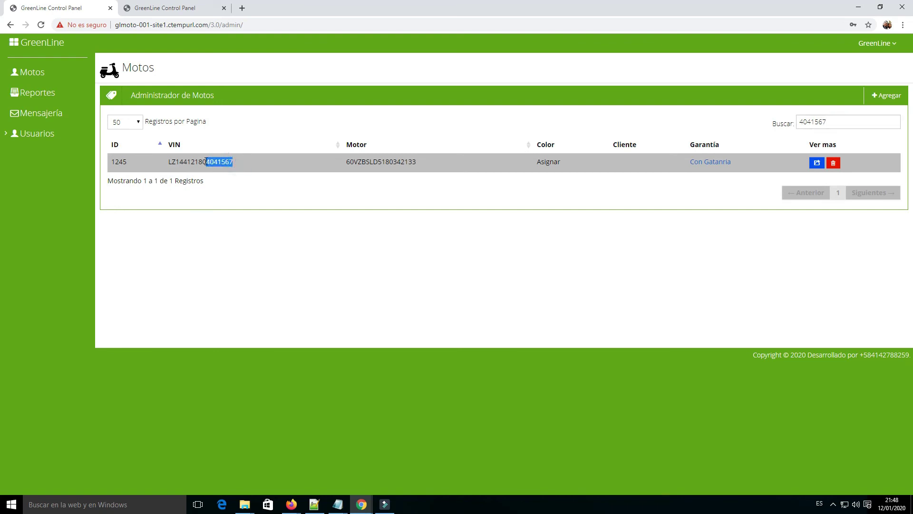
left_click(383, 237)
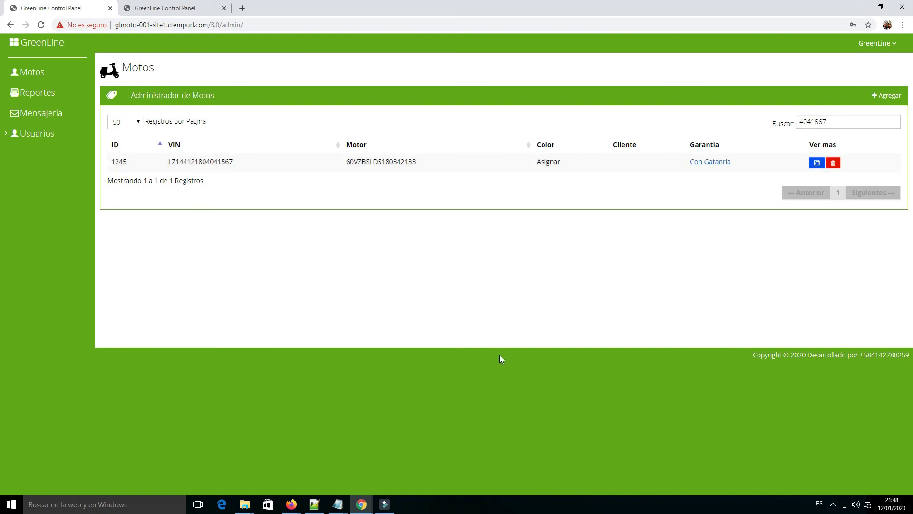
left_click(888, 44)
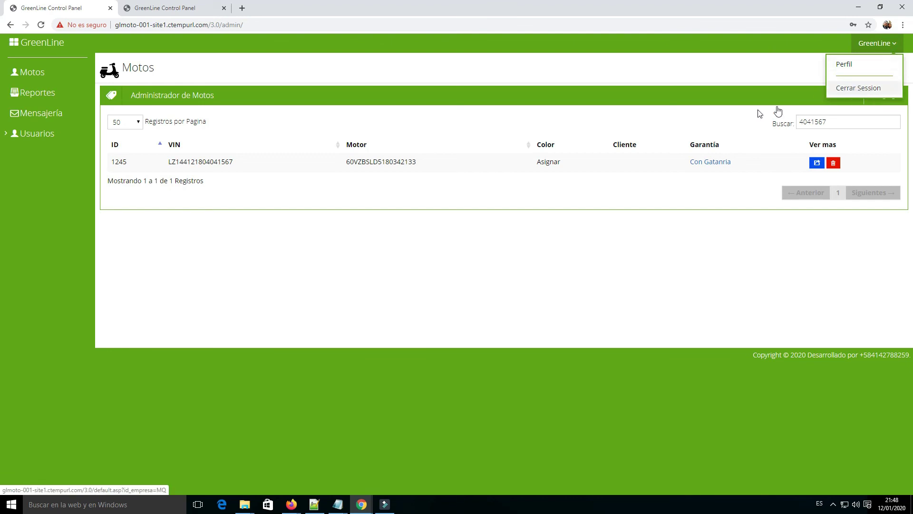
In Perfil, try cobalt blue and cyan and save the cyan theme colour
left_click(845, 64)
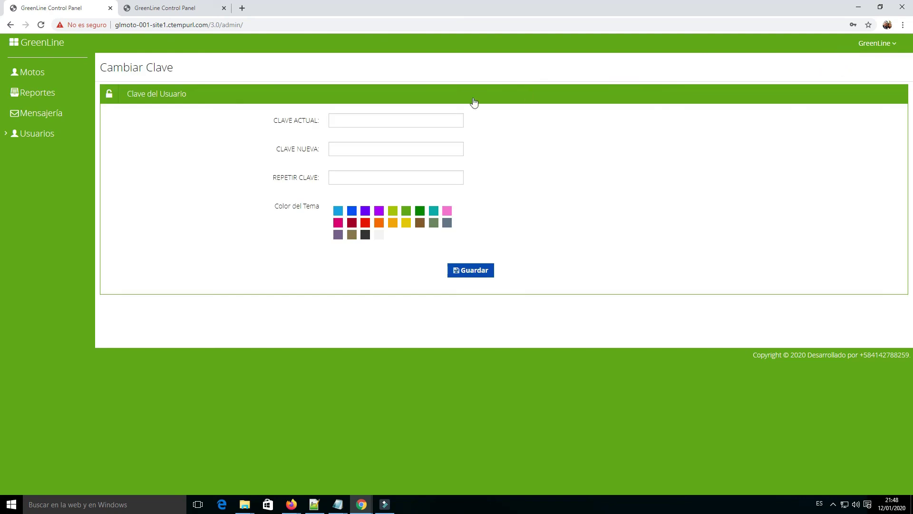
left_click(356, 215)
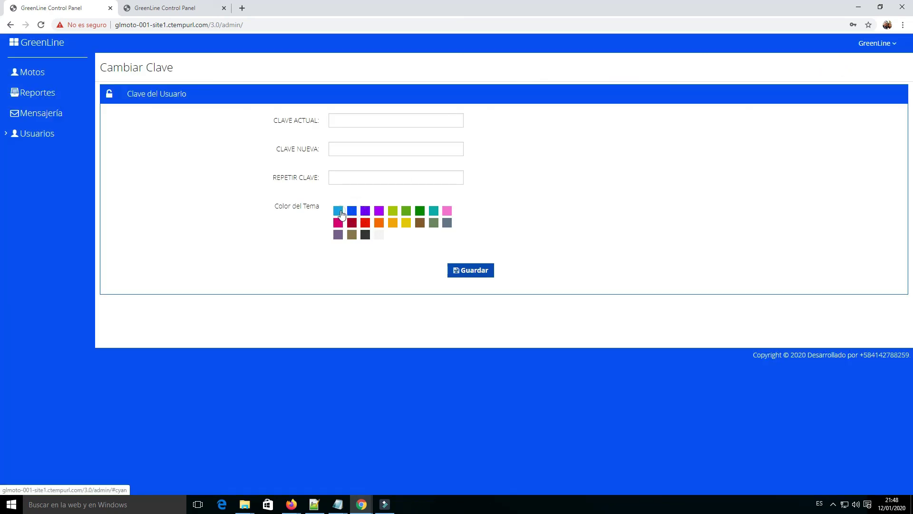
left_click(340, 214)
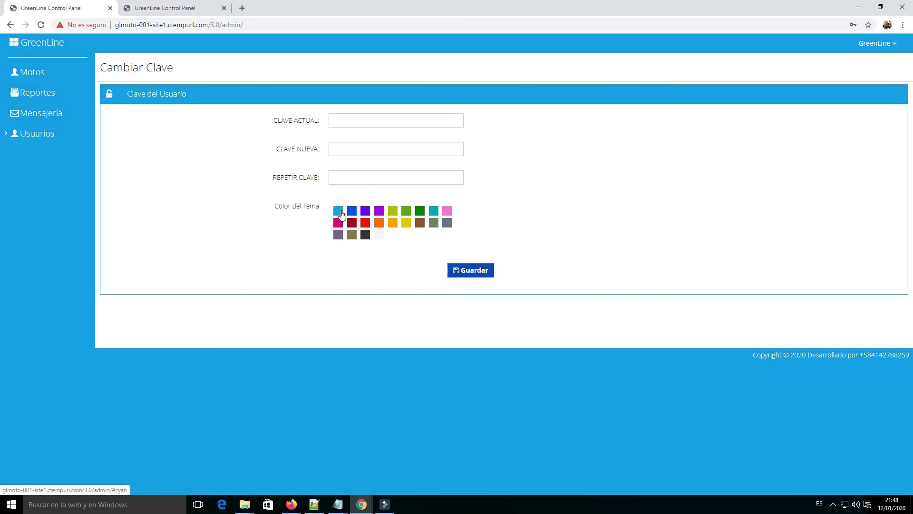
left_click(477, 274)
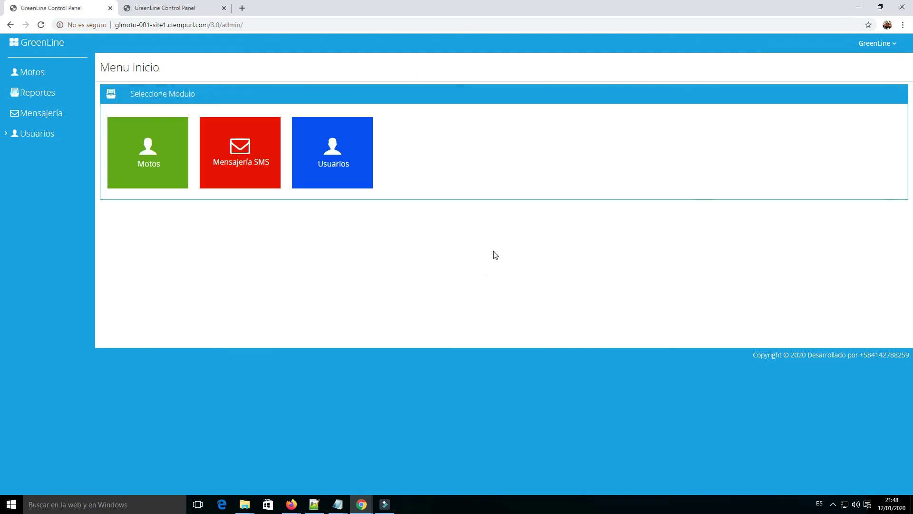
Save steel grey as the theme colour instead, then reopen the Motos list
left_click(885, 43)
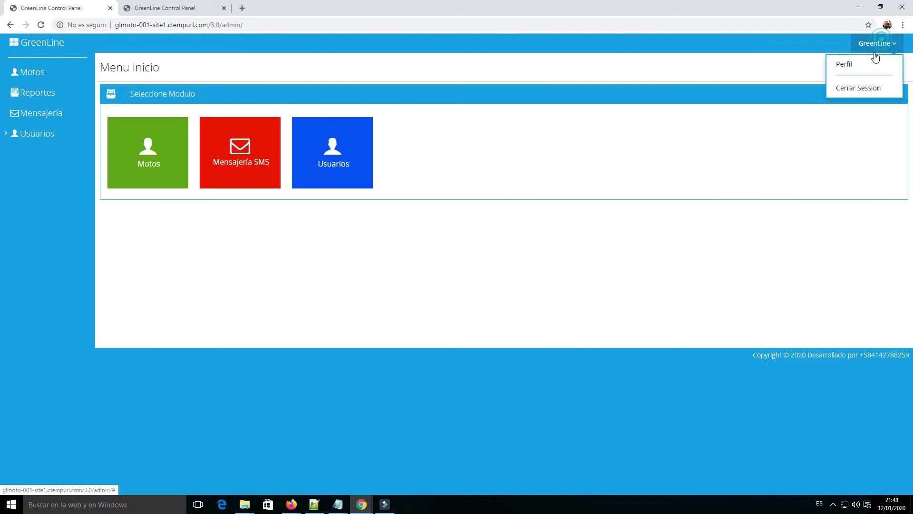
left_click(862, 64)
left_click(448, 213)
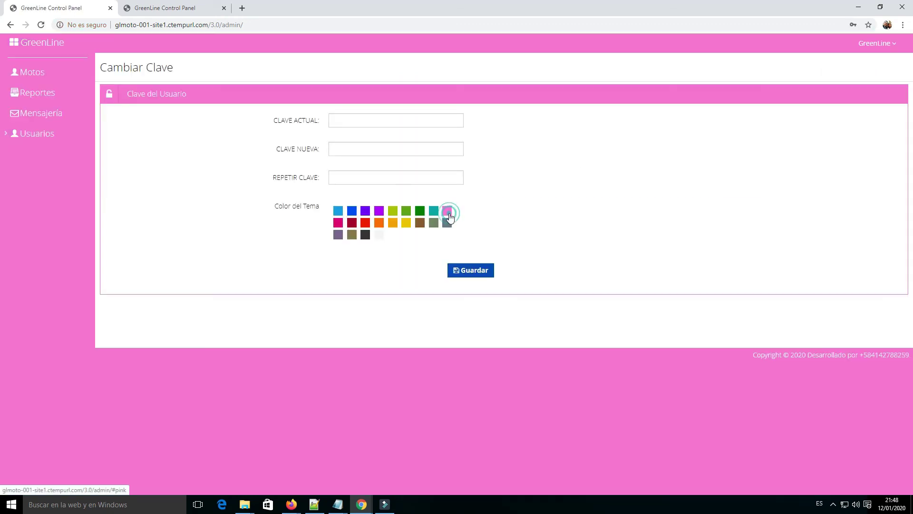
left_click(447, 224)
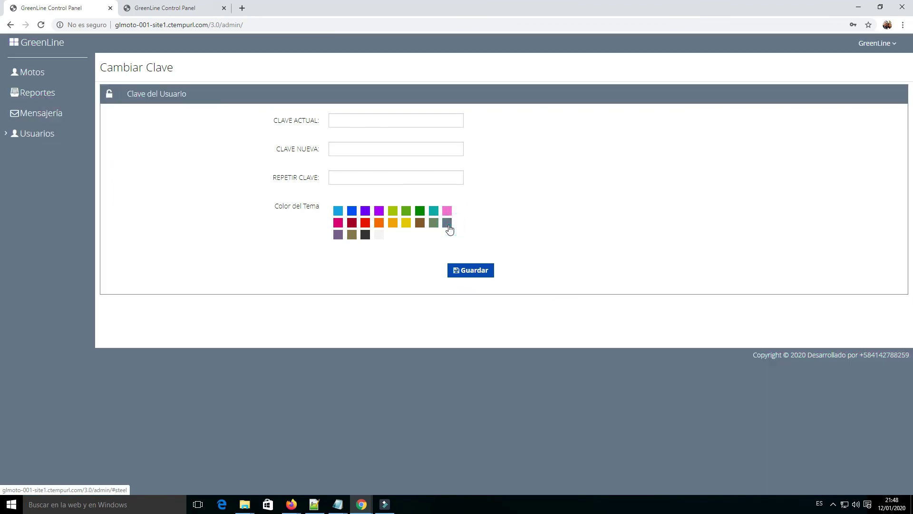
left_click(471, 269)
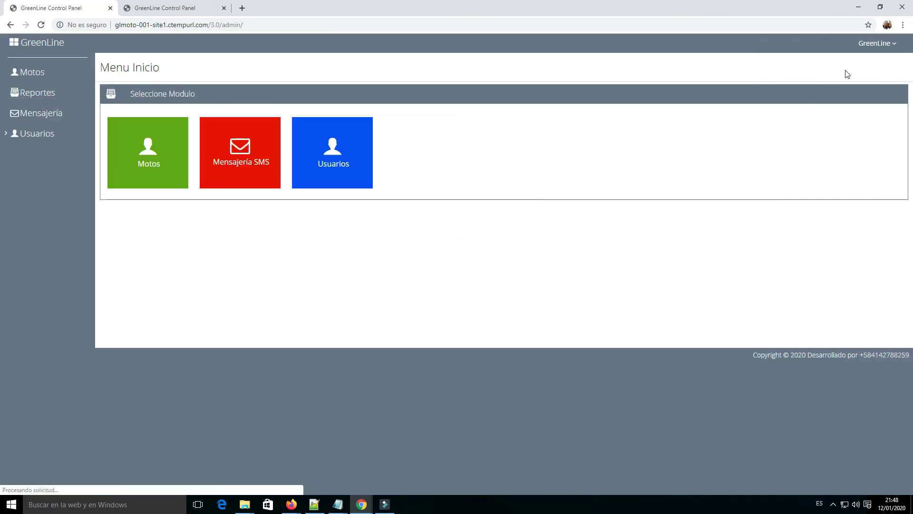
left_click(159, 166)
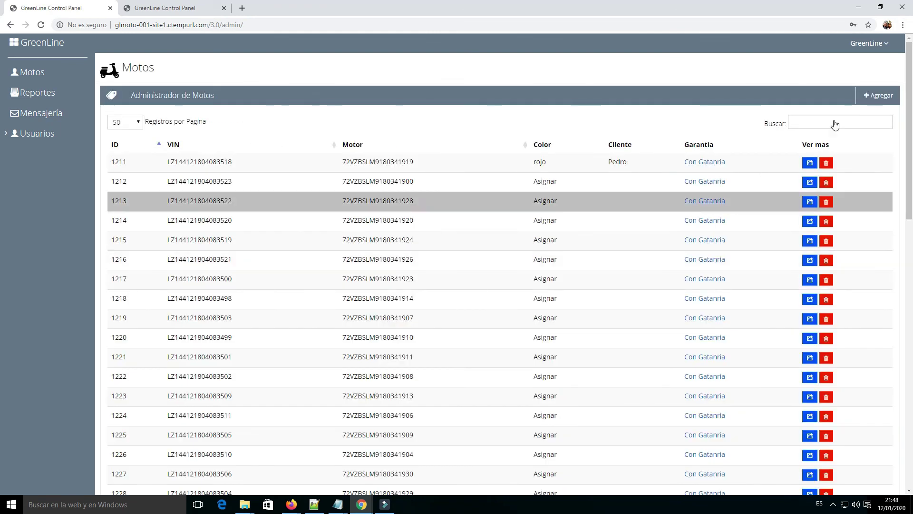
Choose Cerrar Sesion from the user menu to end the GreenLine admin session
left_click(882, 43)
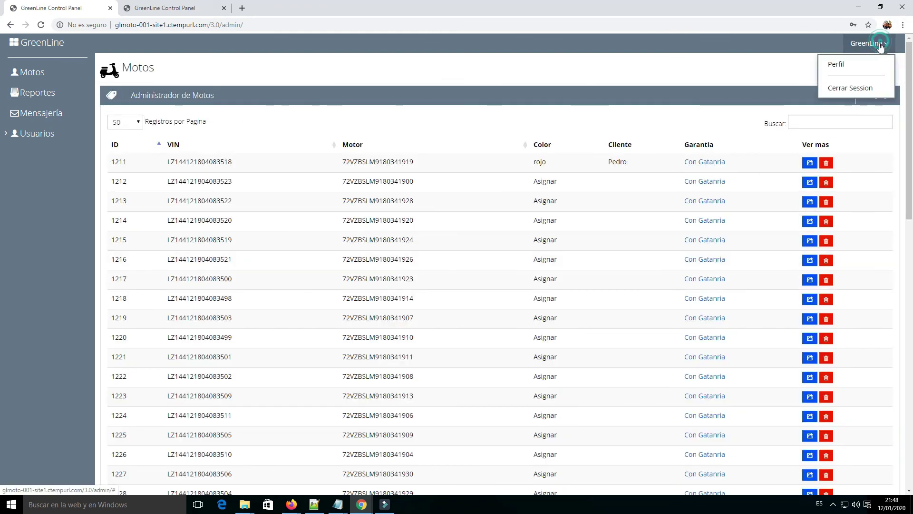
left_click(858, 89)
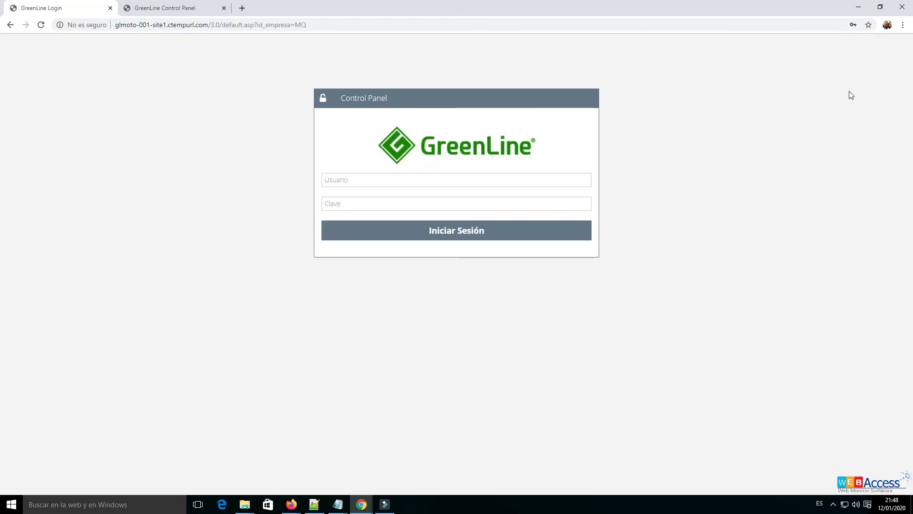